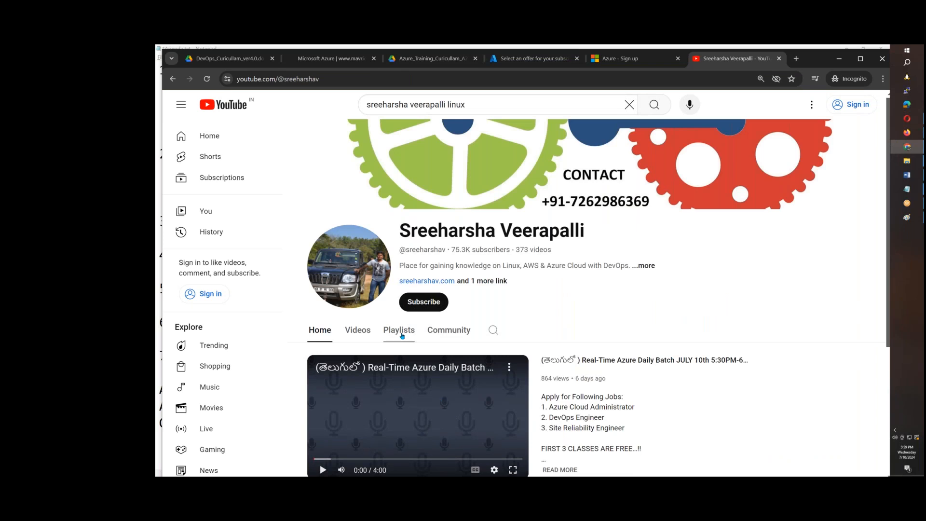
# Open the channel's Linux in Telugu playlist and look through its list of videos
pyautogui.click(402, 334)
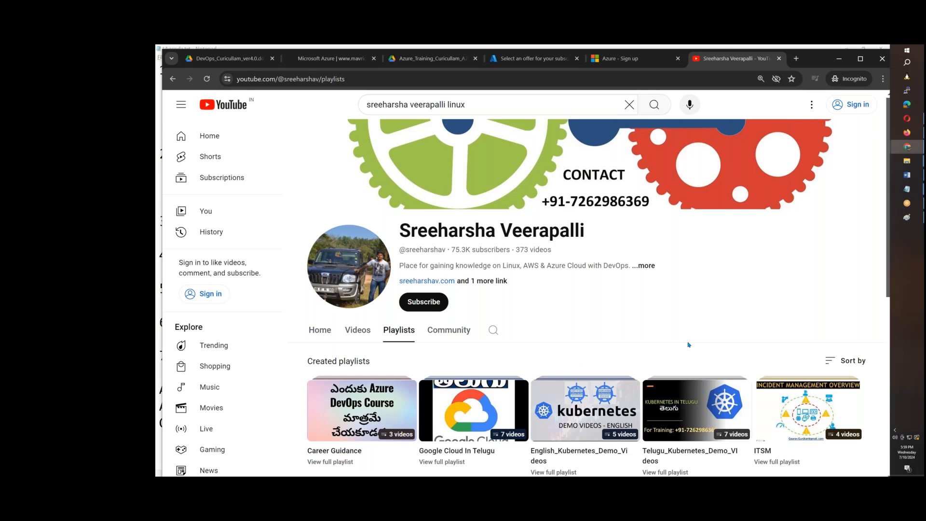
pyautogui.scroll(-7, 689, 344)
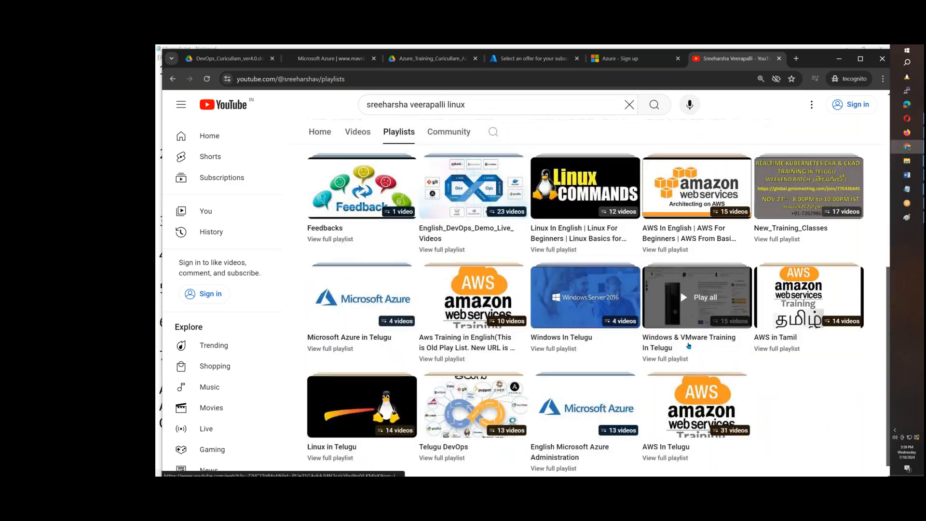
pyautogui.scroll(-1, 689, 346)
pyautogui.click(337, 445)
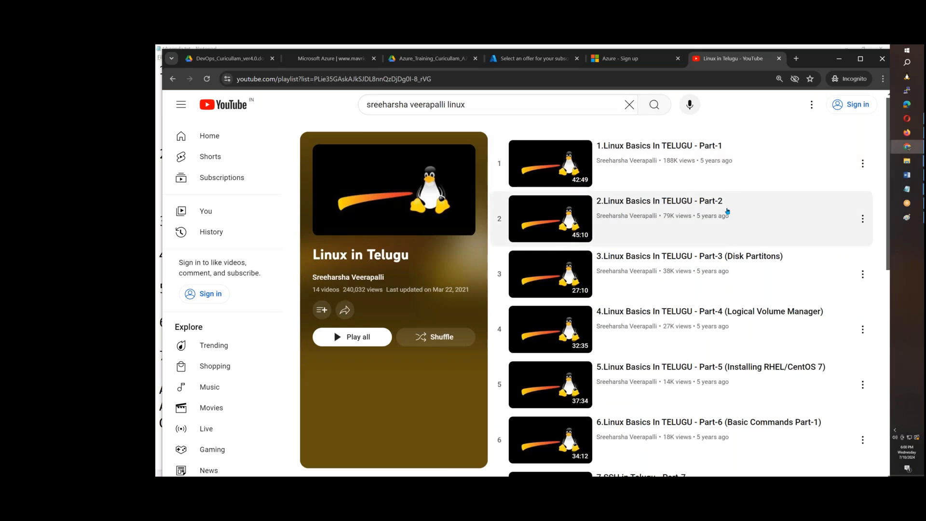
pyautogui.scroll(-6, 727, 211)
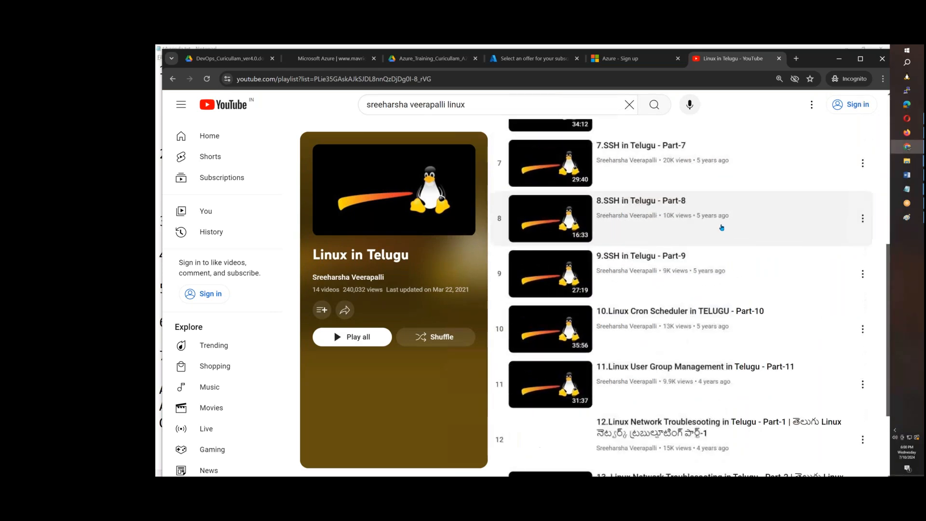
pyautogui.scroll(5, 722, 227)
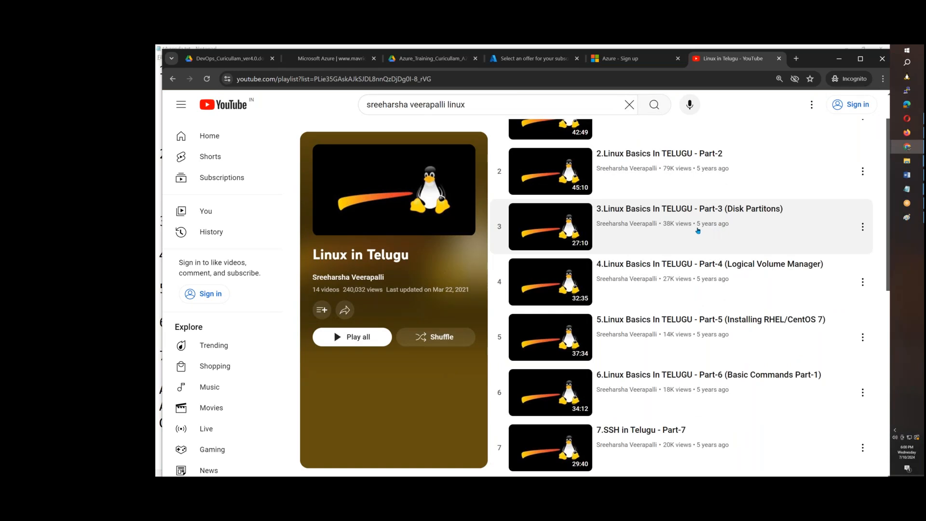
pyautogui.scroll(1, 680, 251)
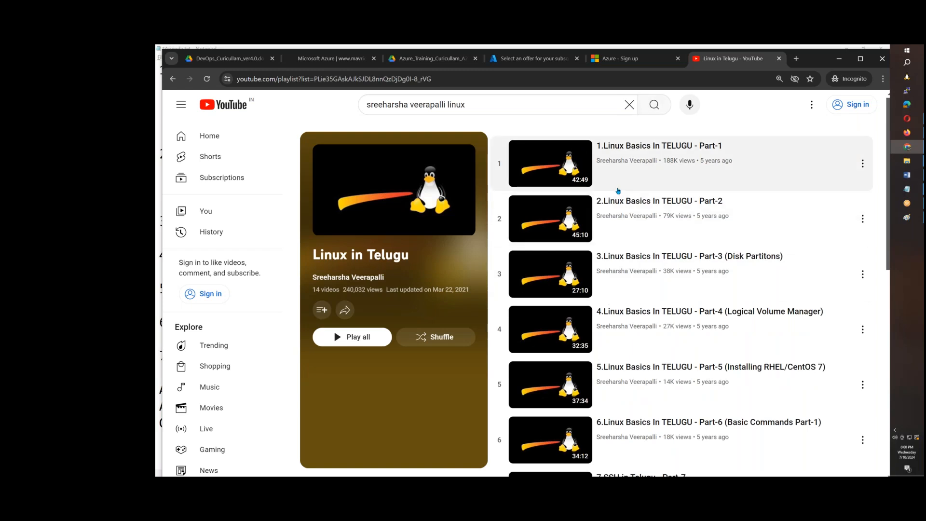
# Switch to the Azure portal and start creating a new Azure virtual machine from the virtual machines page
pyautogui.click(907, 133)
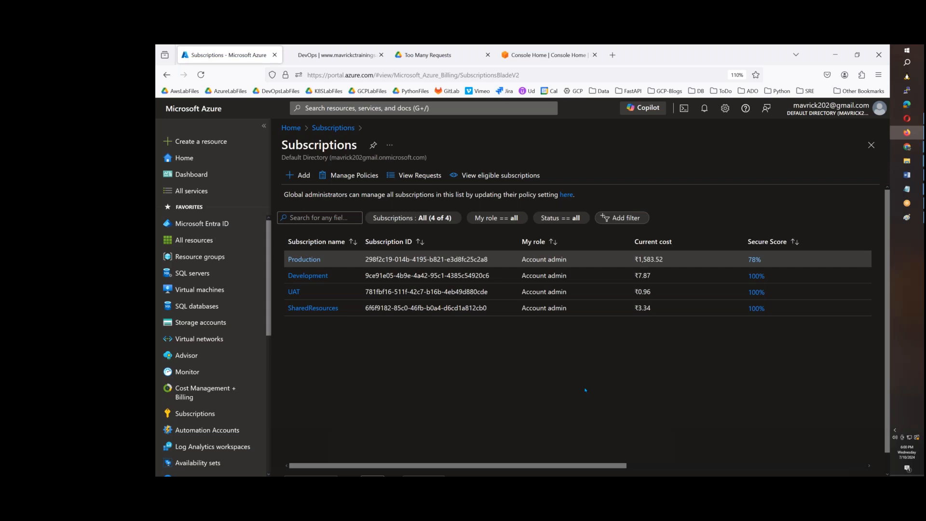
pyautogui.moveTo(219, 297)
pyautogui.click(221, 295)
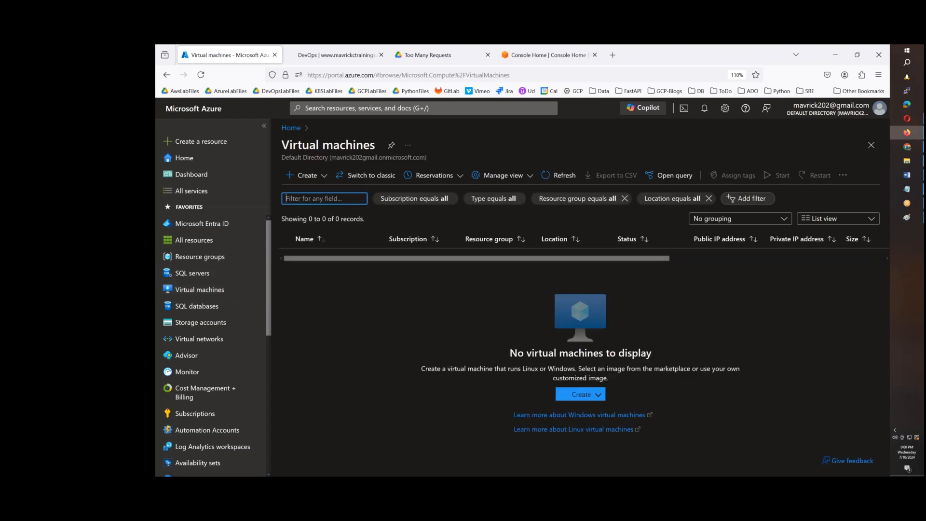
pyautogui.click(304, 175)
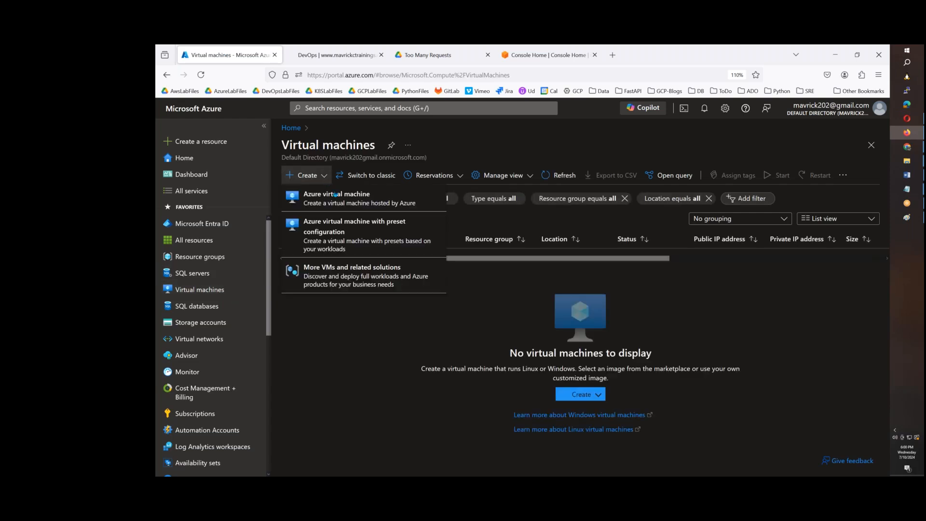
pyautogui.click(404, 204)
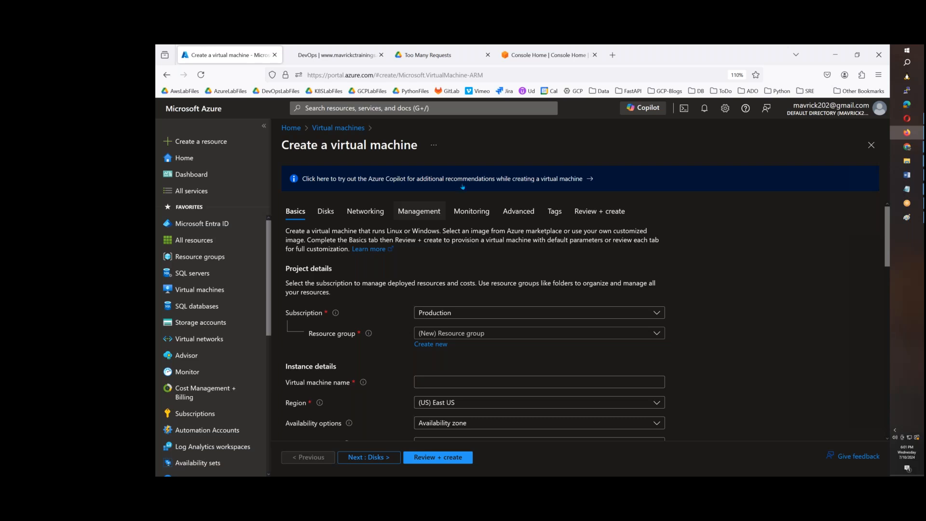
# Create a new resource group named azb45demo for the virtual machine
pyautogui.click(454, 338)
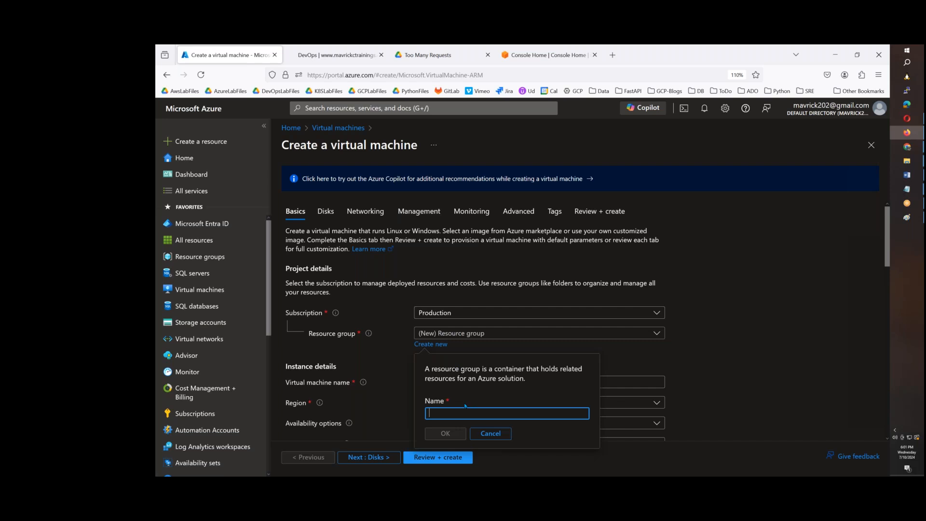
pyautogui.write('azb45demo')
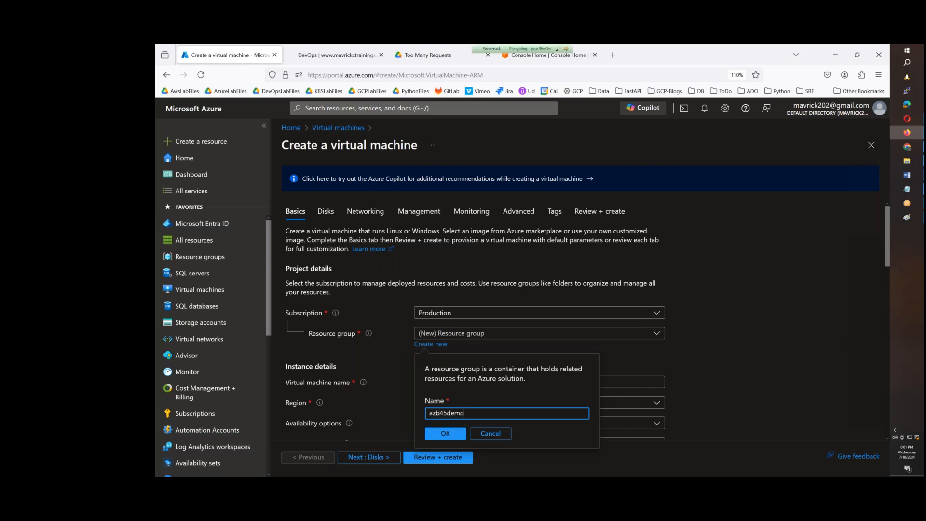
pyautogui.click(445, 433)
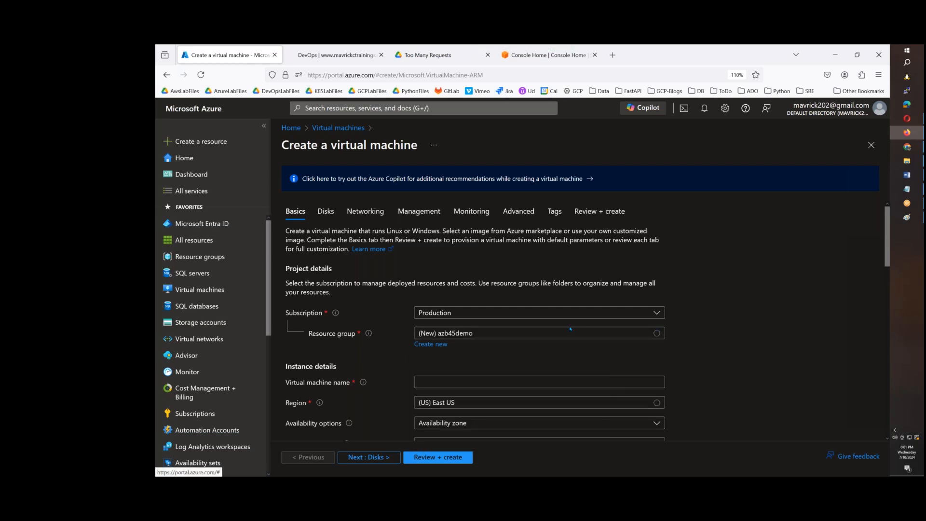
# Name the virtual machine azb45testvm1
pyautogui.scroll(-2, 531, 313)
pyautogui.click(429, 274)
pyautogui.click(429, 275)
pyautogui.write('az')
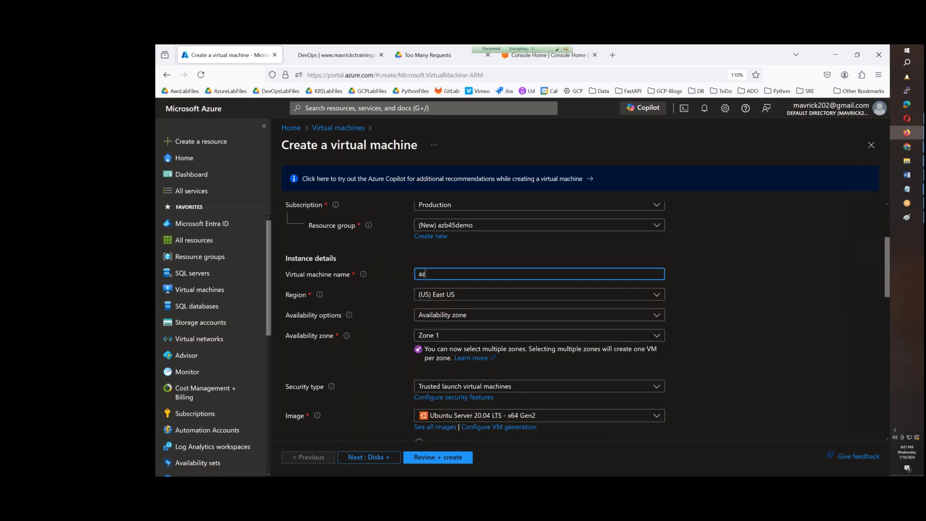
pyautogui.write('b45testvm1')
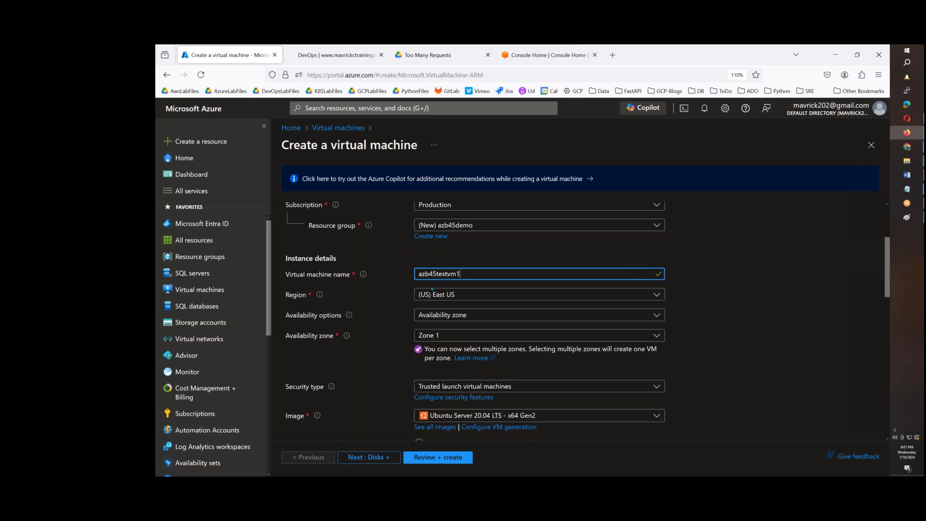
# Set the virtual machine's security type to Standard
pyautogui.scroll(-3, 482, 226)
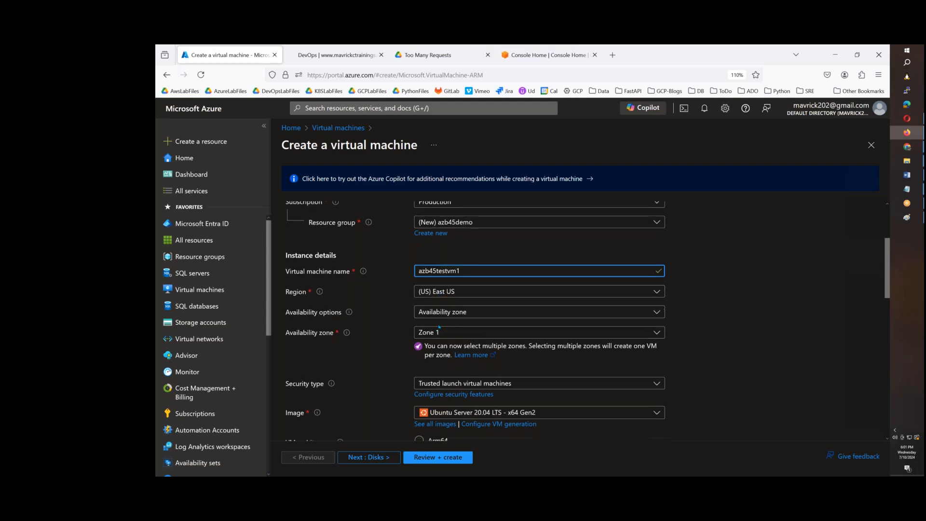
pyautogui.click(483, 225)
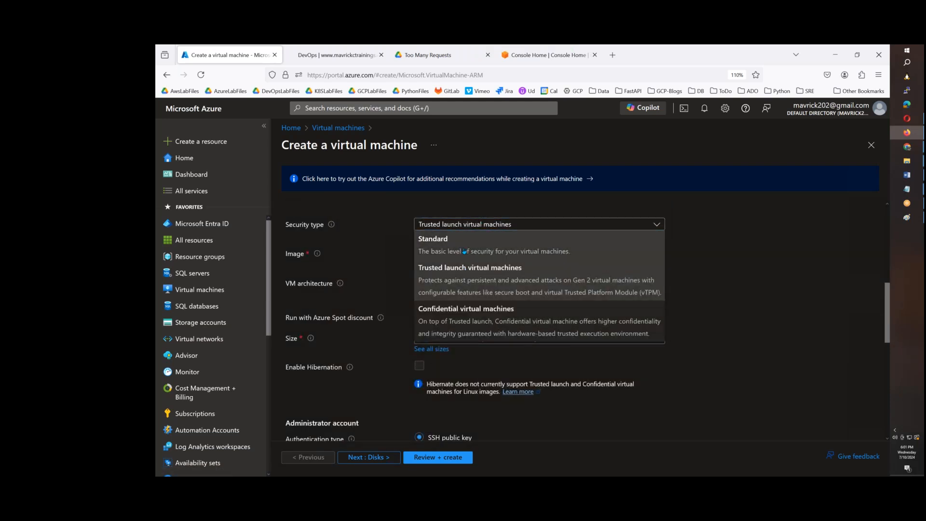
pyautogui.click(501, 238)
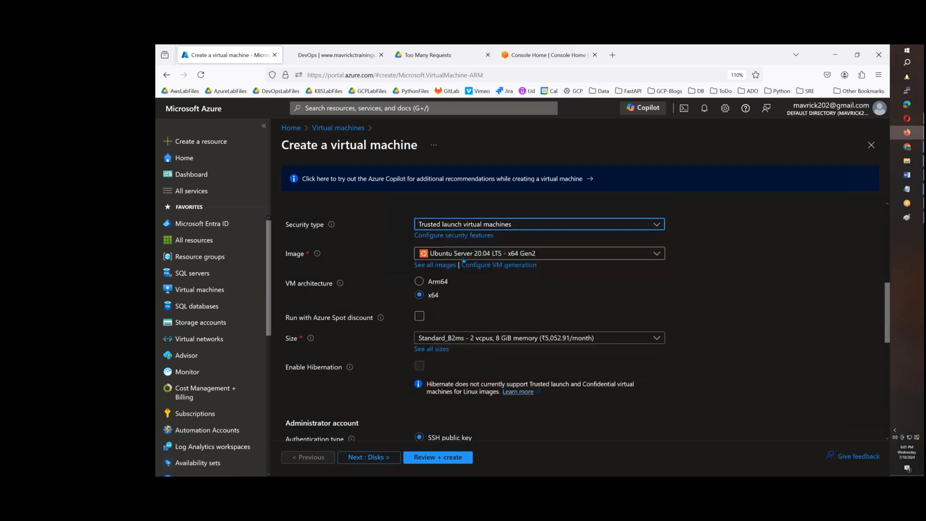
# Choose the Ubuntu Server 22.04 LTS - x64 Gen2 image and the Standard_B1s size with 1 vcpu and 1 GiB memory
pyautogui.click(491, 245)
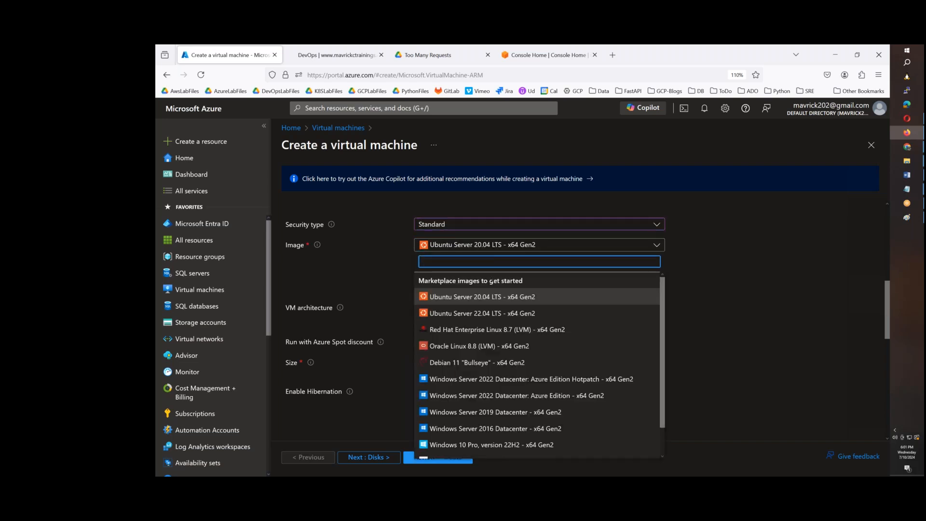
pyautogui.click(488, 313)
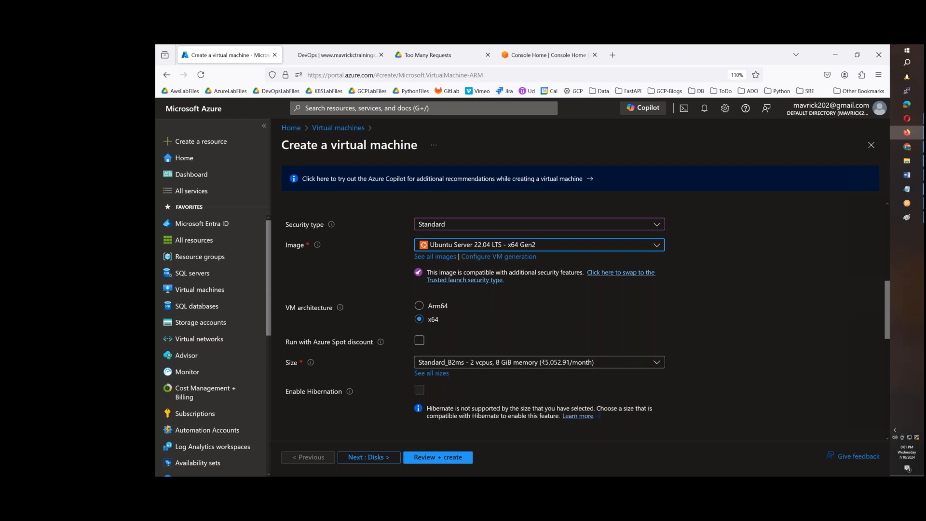
pyautogui.click(516, 366)
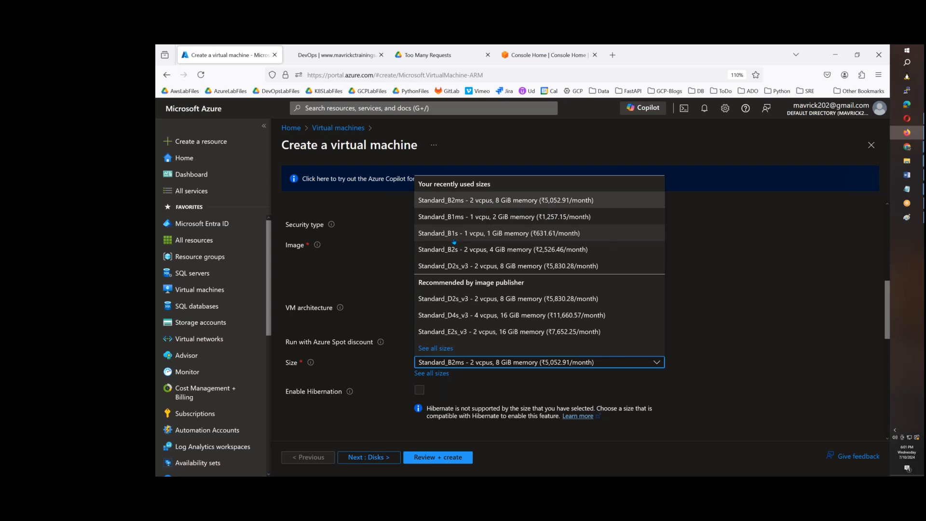
pyautogui.click(532, 235)
# Switch the administrator account to password authentication and set its username to adminsree
pyautogui.scroll(-3, 531, 240)
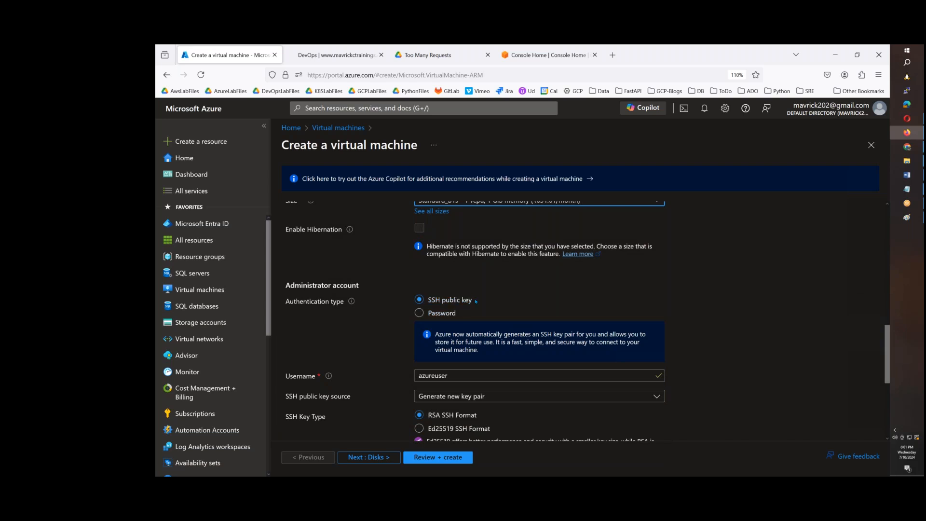
pyautogui.click(455, 313)
pyautogui.click(463, 335)
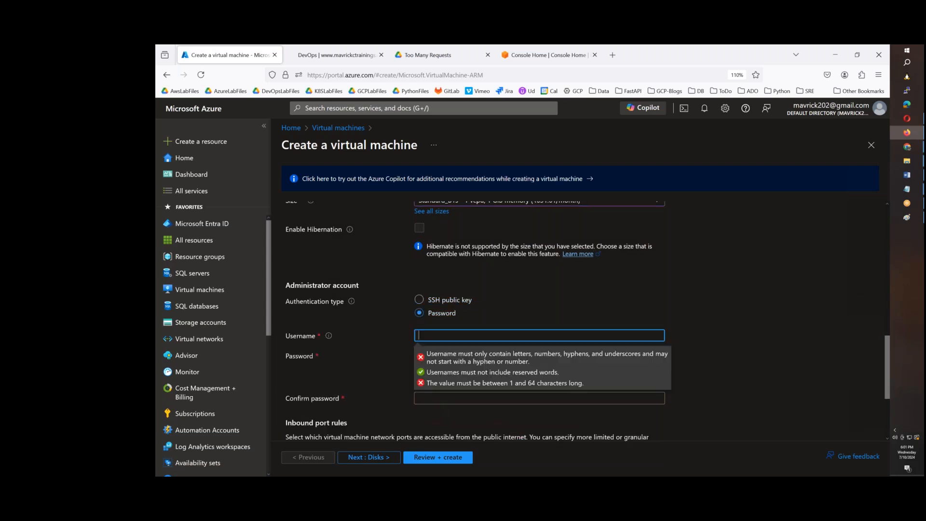
pyautogui.write('adminsree')
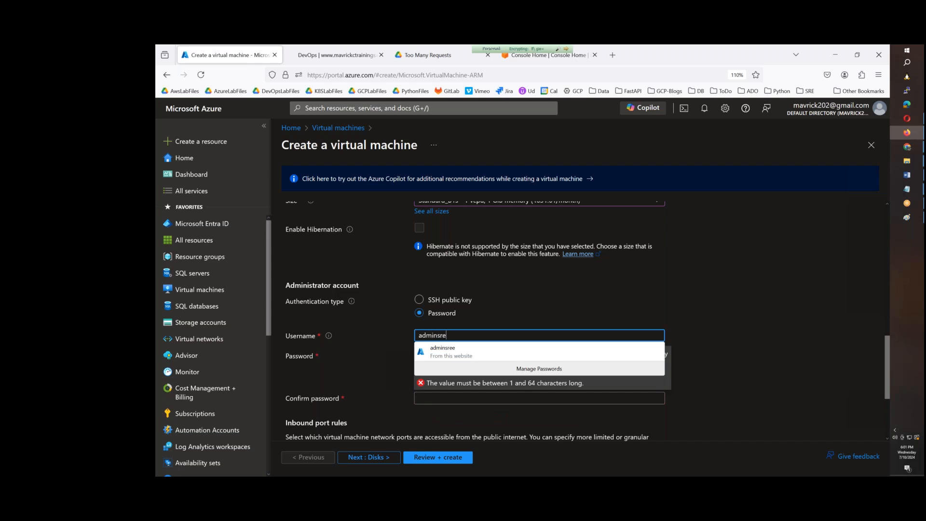
pyautogui.press('Tab')
# Enter the administrator account's password and repeat it in the confirmation field
pyautogui.moveTo(506, 361); pyautogui.dragTo(374, 356)
pyautogui.write('Admin@123')
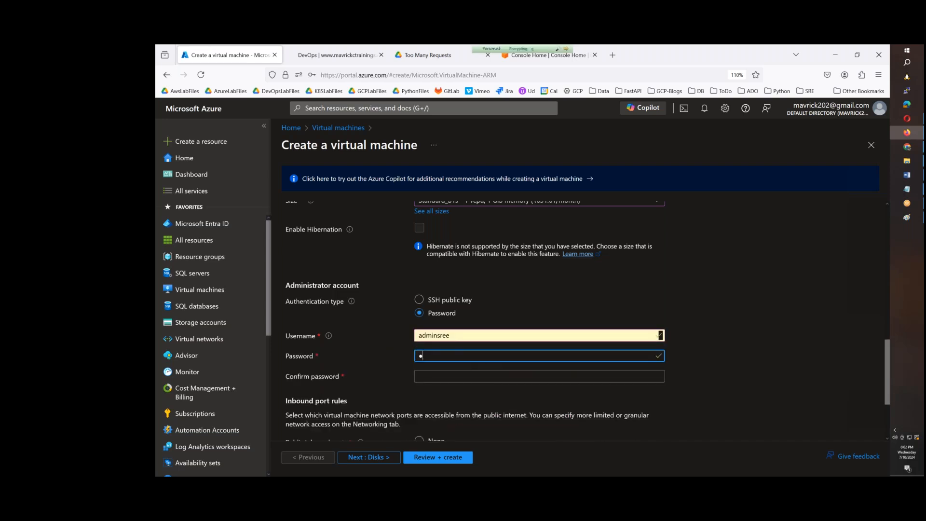
pyautogui.write('456')
pyautogui.press('Tab')
pyautogui.write('Admin@1')
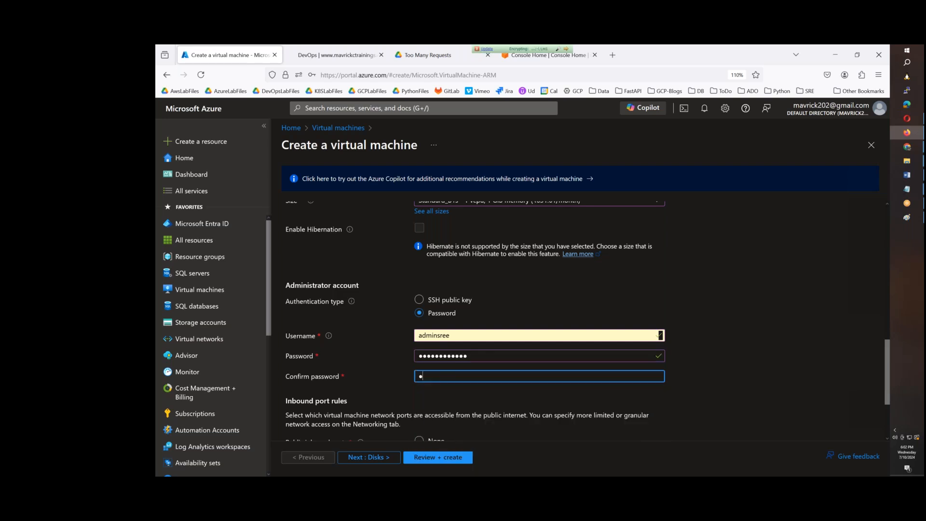
pyautogui.write('23456')
pyautogui.press('Tab')
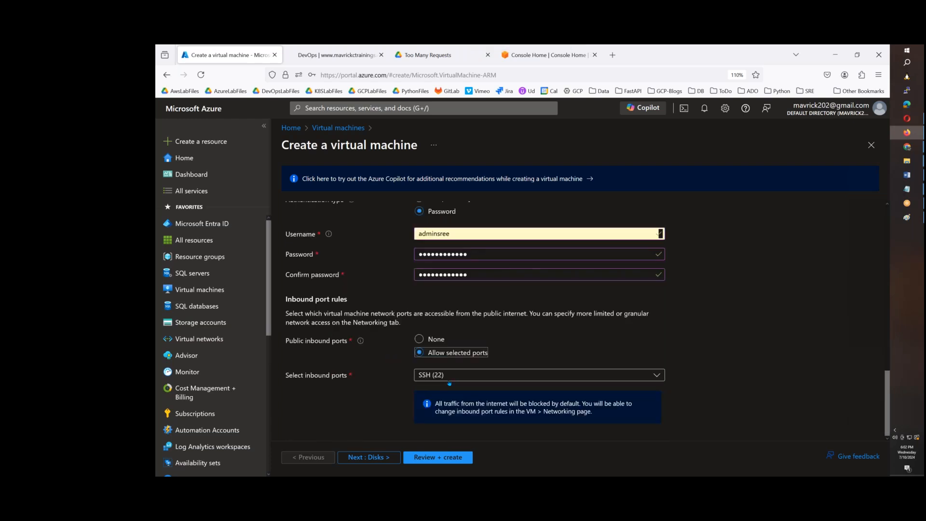
# Proceed to the disk settings and set the OS disk type to Standard SSD with locally-redundant storage
pyautogui.click(387, 462)
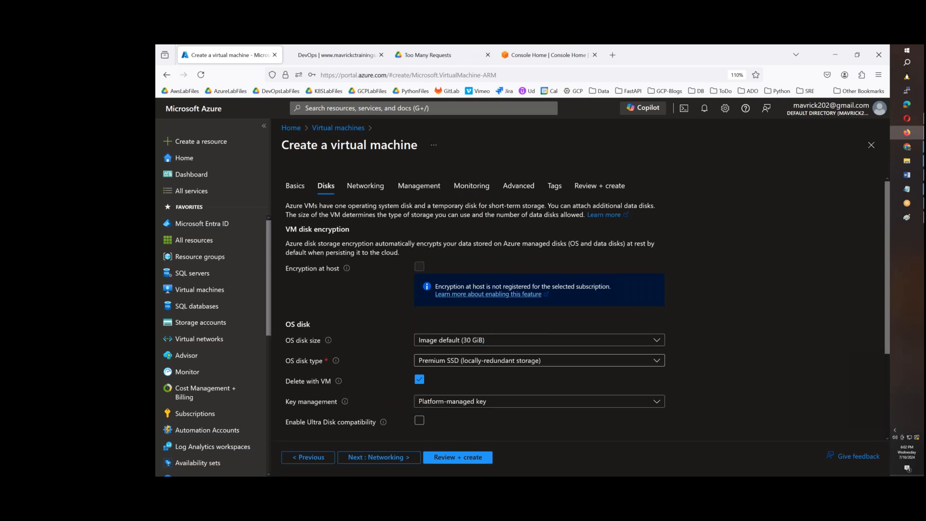
pyautogui.click(497, 360)
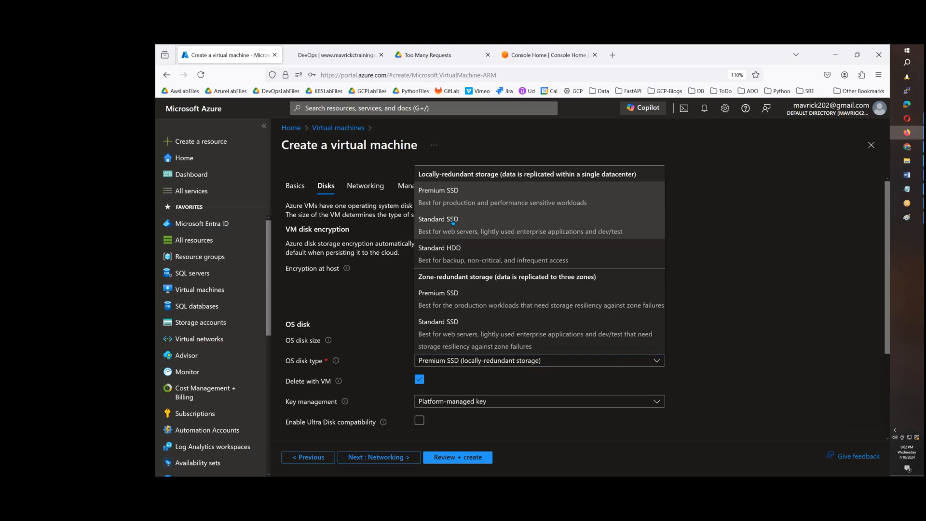
pyautogui.click(482, 225)
pyautogui.scroll(-4, 460, 255)
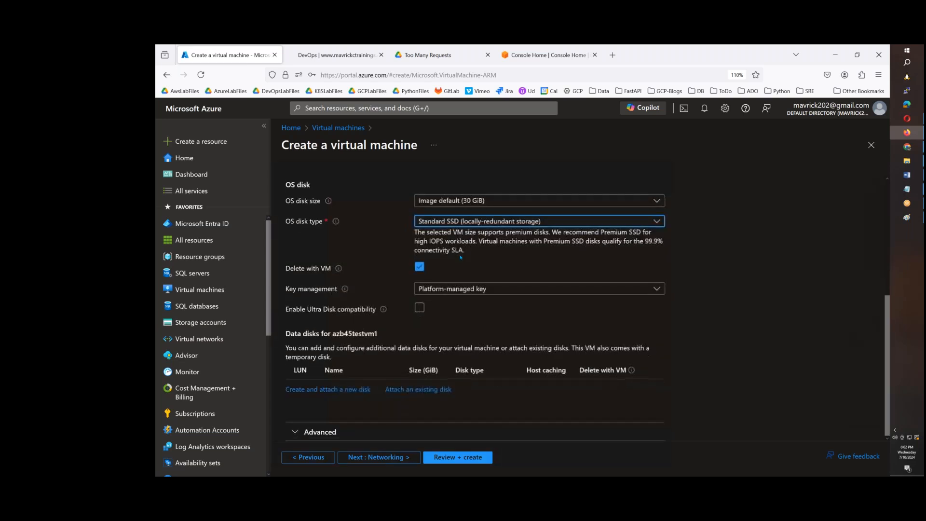
# Proceed to the networking settings and enable deleting the public IP and NIC when the VM is deleted
pyautogui.click(406, 458)
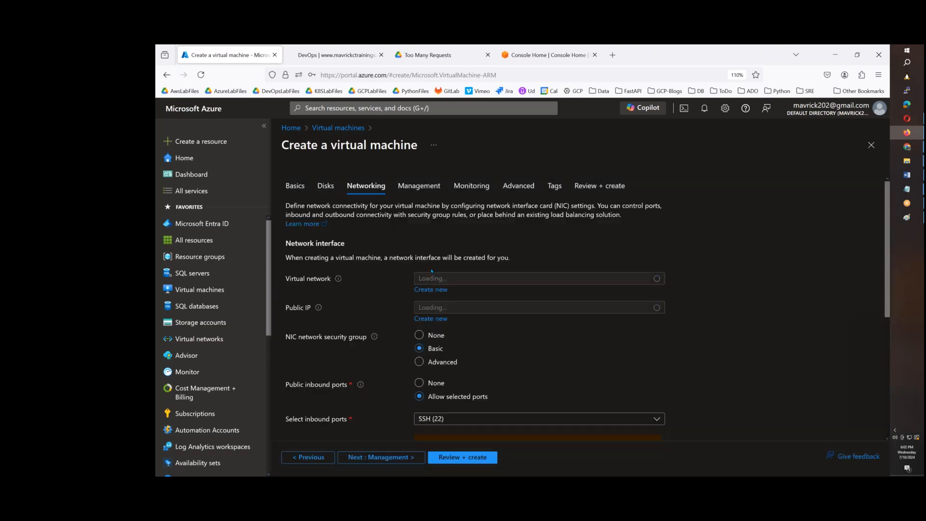
pyautogui.scroll(-5, 333, 306)
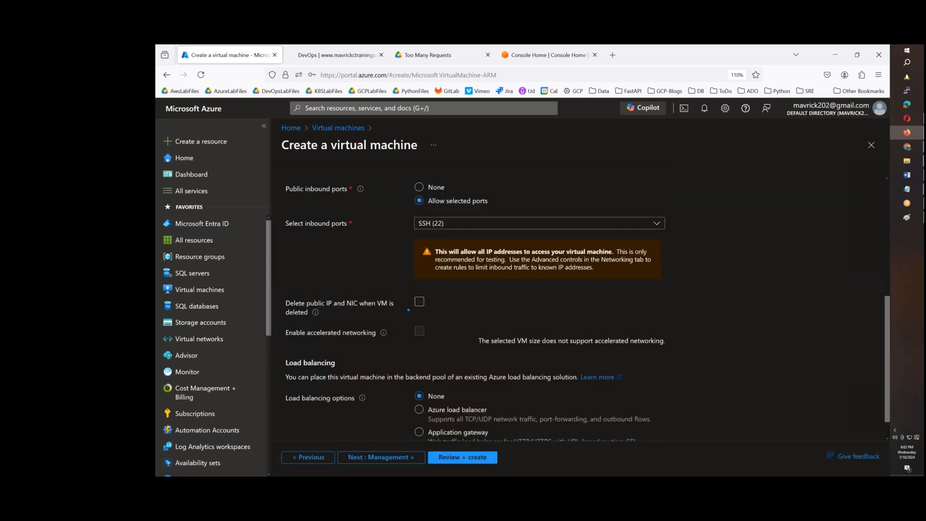
pyautogui.click(419, 302)
pyautogui.scroll(-1, 415, 386)
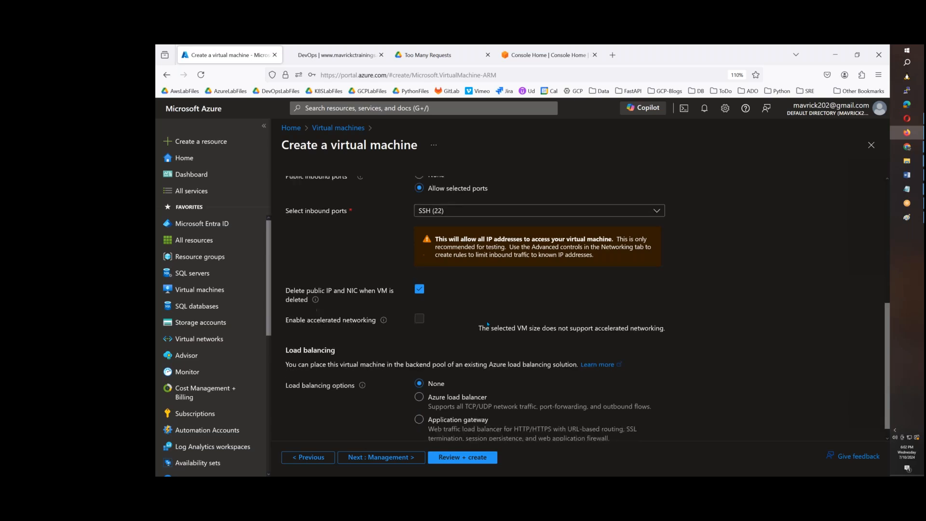
# Keep the default management and monitoring settings and proceed to the advanced settings
pyautogui.click(411, 459)
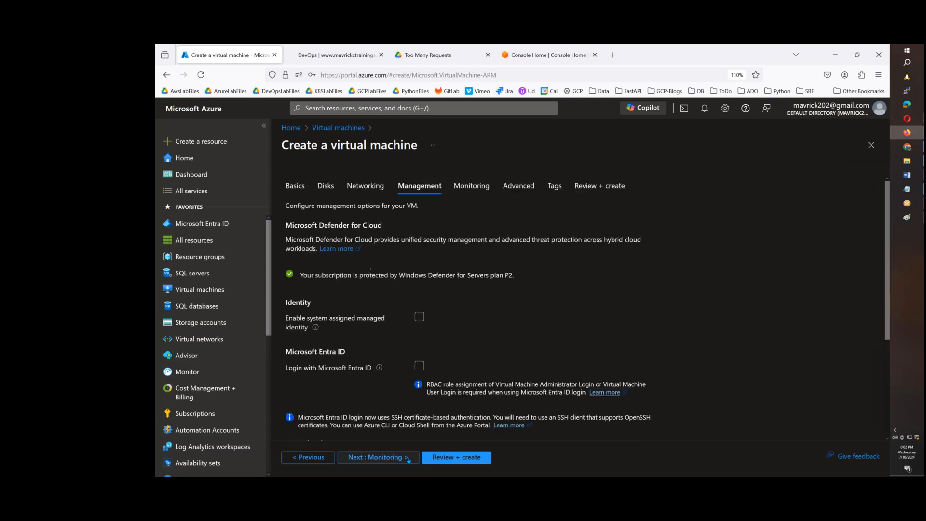
pyautogui.click(412, 458)
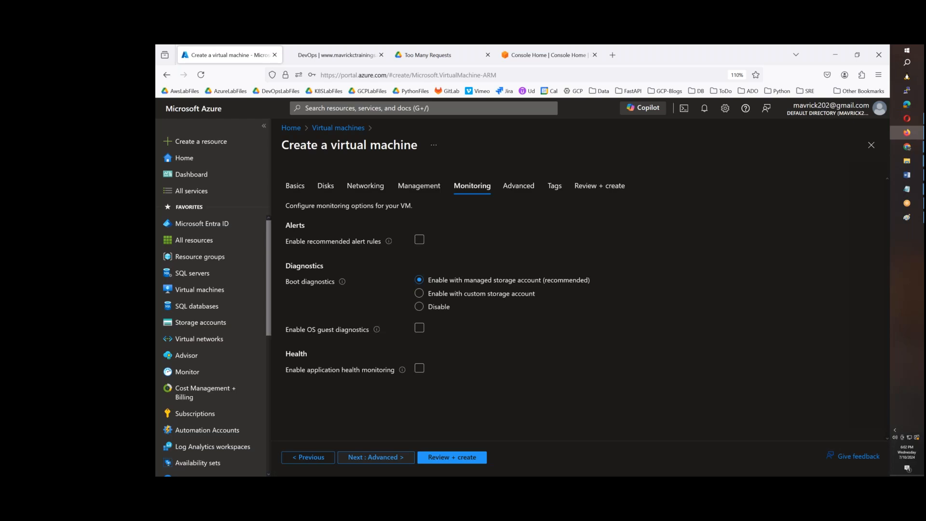
pyautogui.click(412, 458)
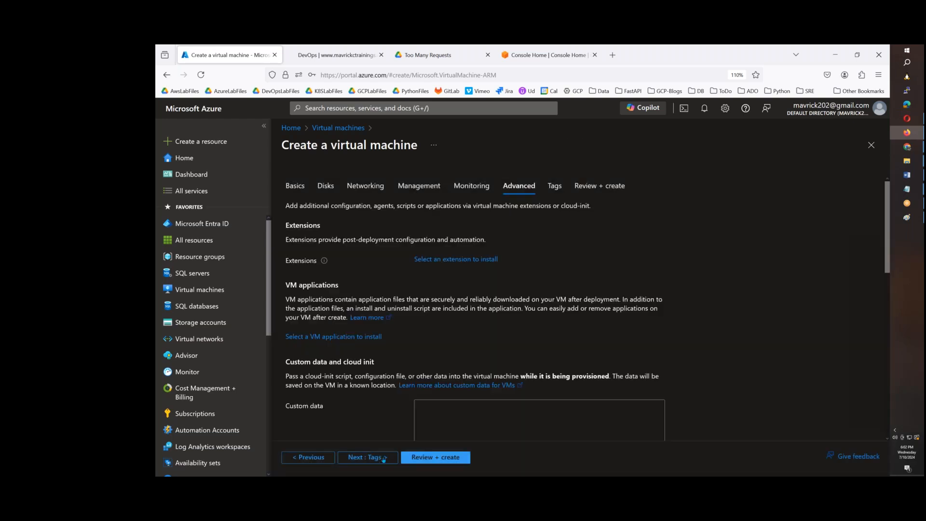
# Skip the tags, proceed to the review page and create the virtual machine
pyautogui.click(373, 458)
pyautogui.click(373, 458)
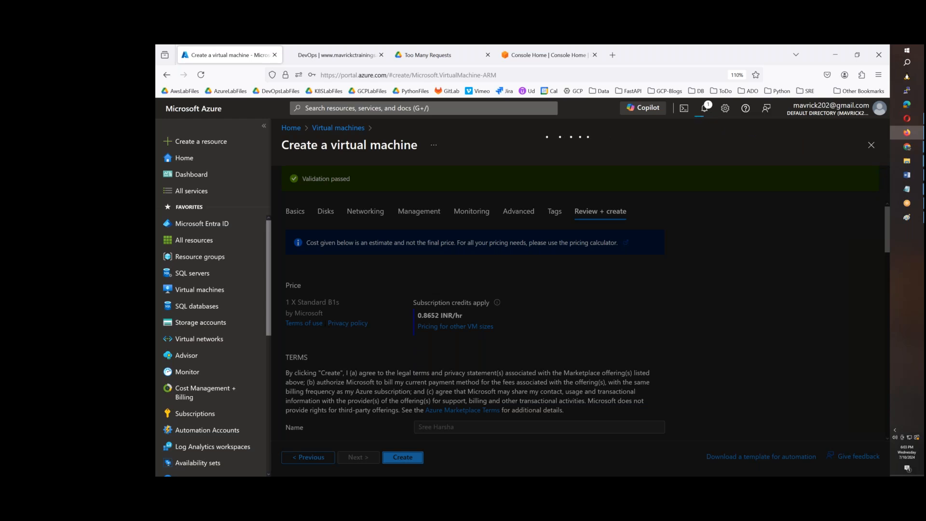
# Search Google for "putty download" in a new browser tab and open the PuTTY latest release (0.81) download page
pyautogui.click(613, 55)
pyautogui.write('google.com')
pyautogui.press('Return')
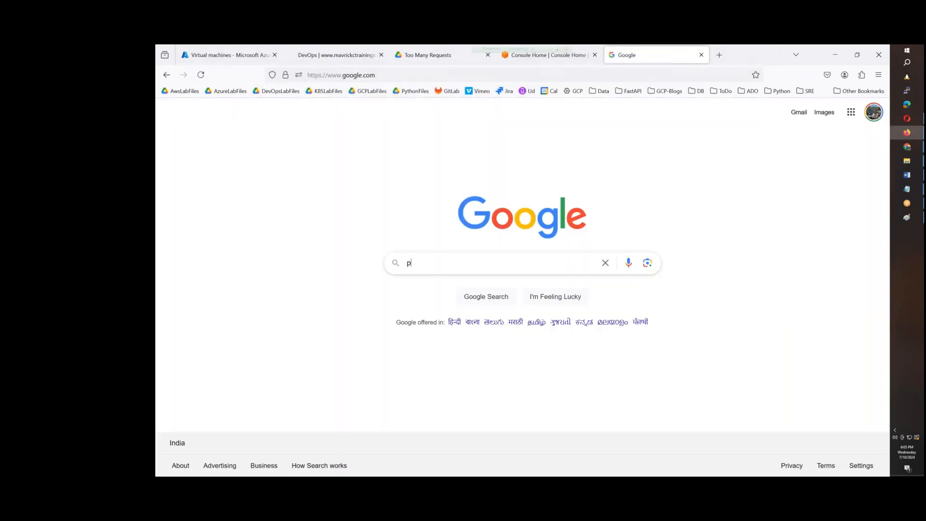
pyautogui.write('putty download')
pyautogui.press('Return')
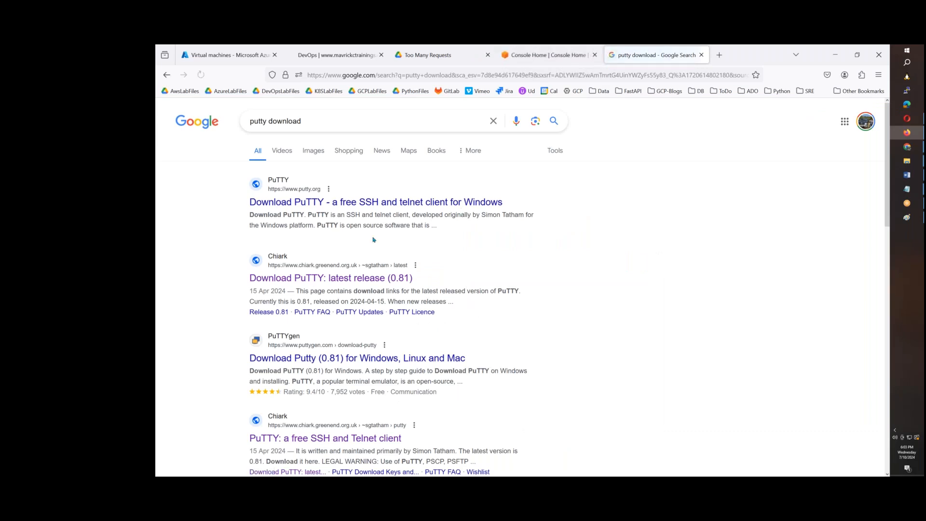
pyautogui.moveTo(244, 279); pyautogui.dragTo(305, 279)
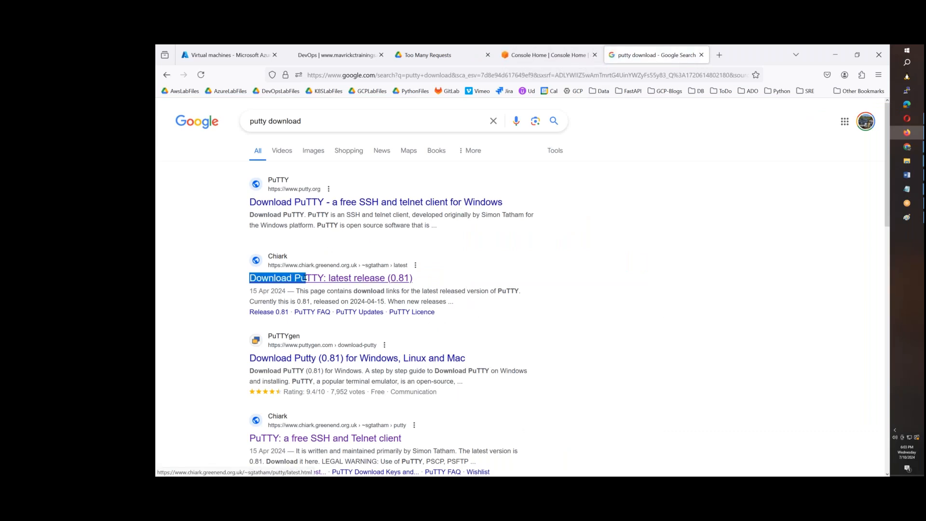
pyautogui.click(394, 280)
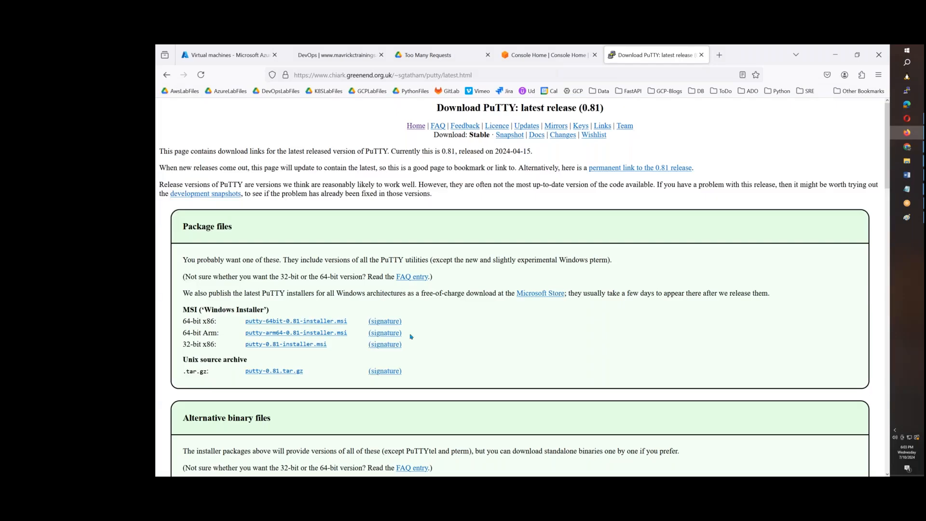
# Download the standalone 64-bit x86 putty.exe and save it in the Azureb45 folder inside SUREDELETELATER
pyautogui.scroll(-10, 437, 352)
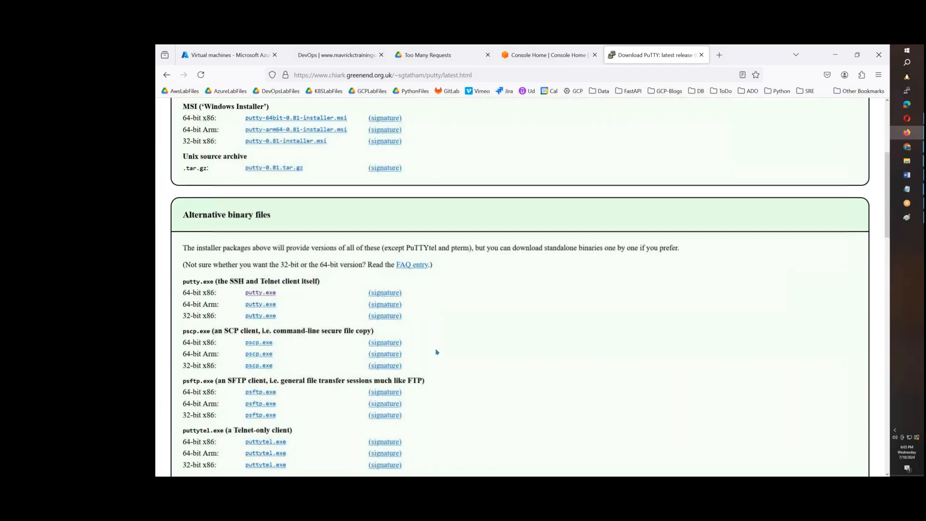
pyautogui.scroll(3, 437, 352)
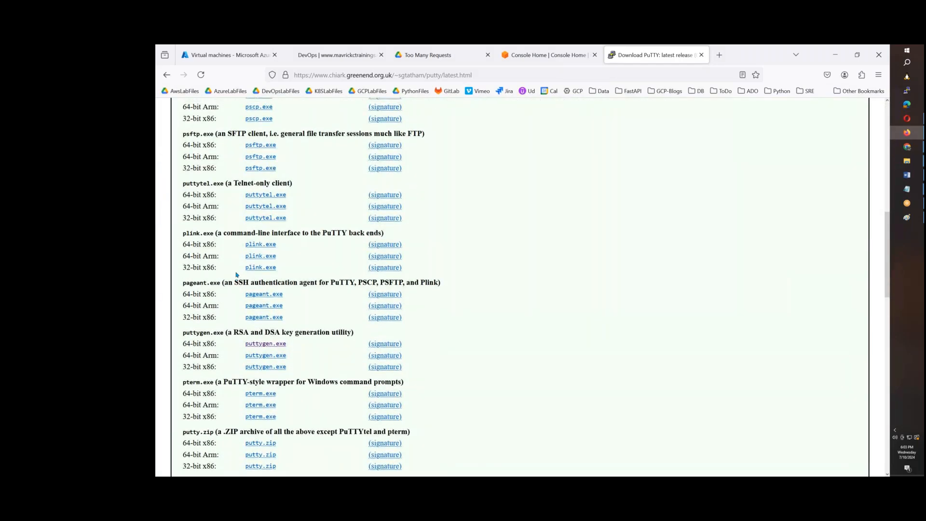
pyautogui.click(252, 195)
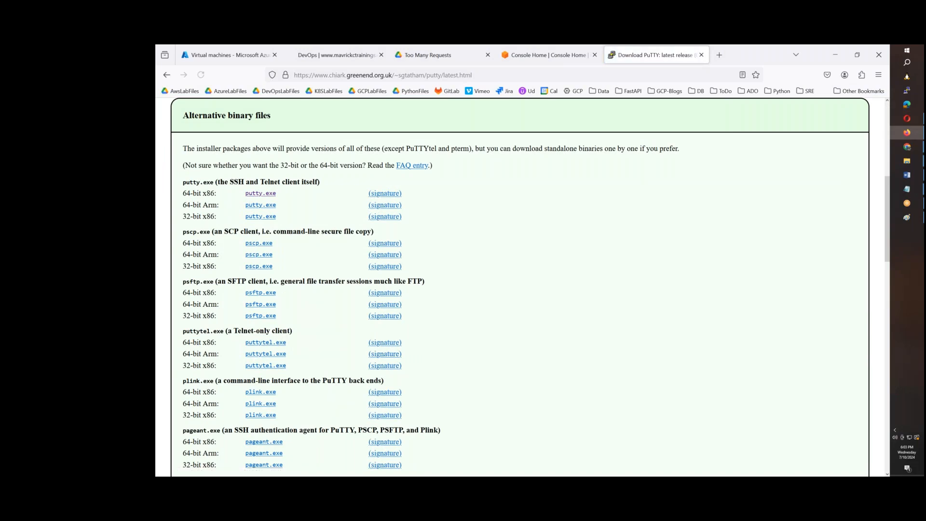
pyautogui.click(326, 122)
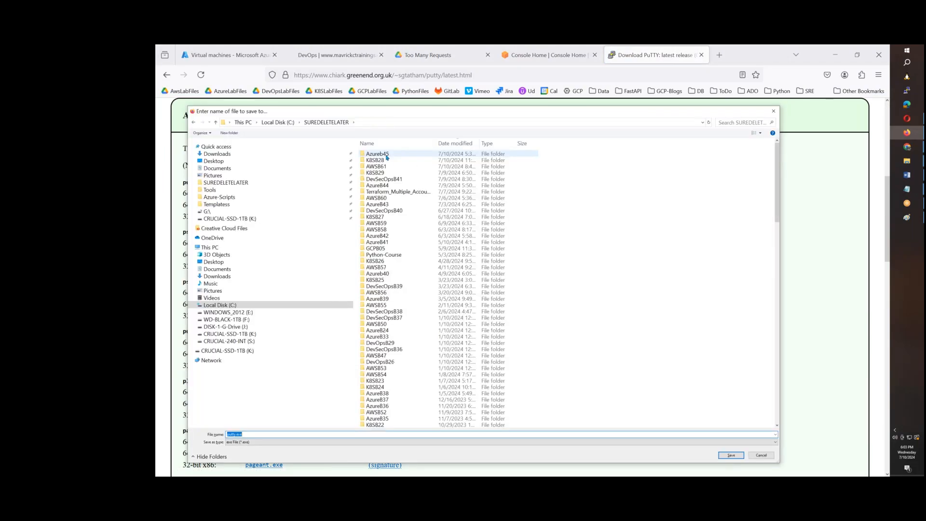
pyautogui.doubleClick(386, 154)
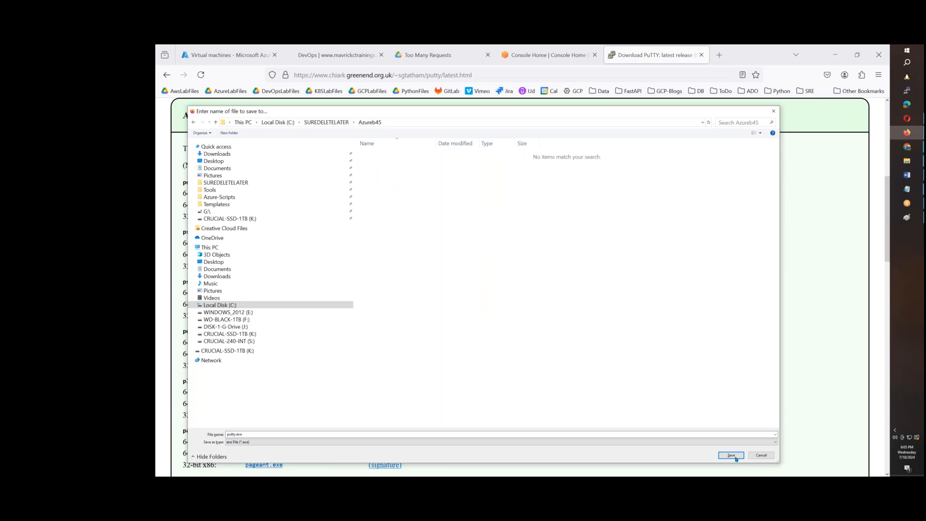
pyautogui.click(731, 456)
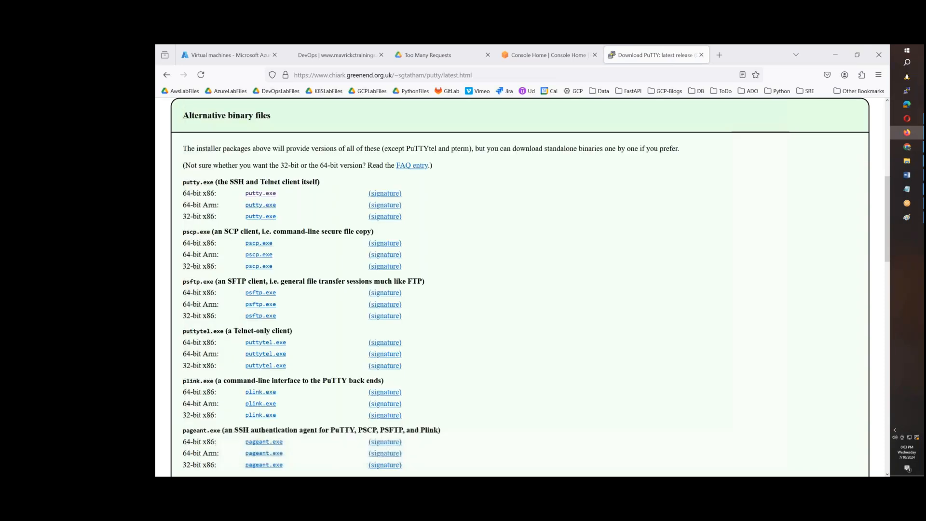
# Return to the Azure portal, open the virtual machines list and copy the public IP address of azb45testvm1
pyautogui.click(253, 59)
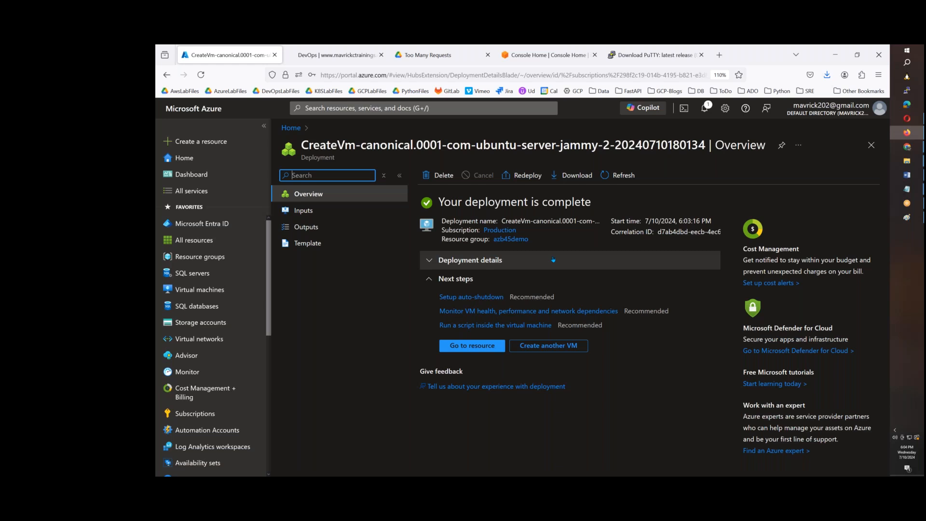
pyautogui.click(208, 293)
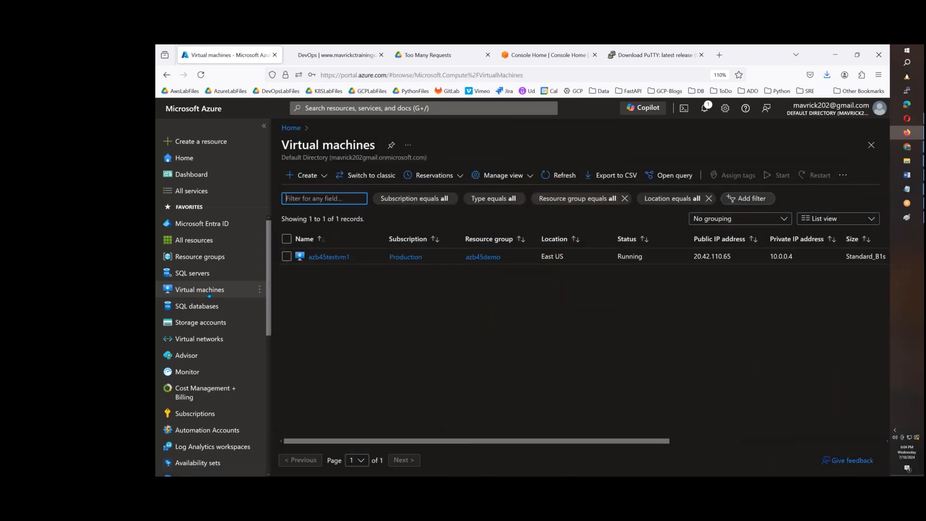
pyautogui.moveTo(350, 256); pyautogui.dragTo(308, 256)
pyautogui.click(408, 304)
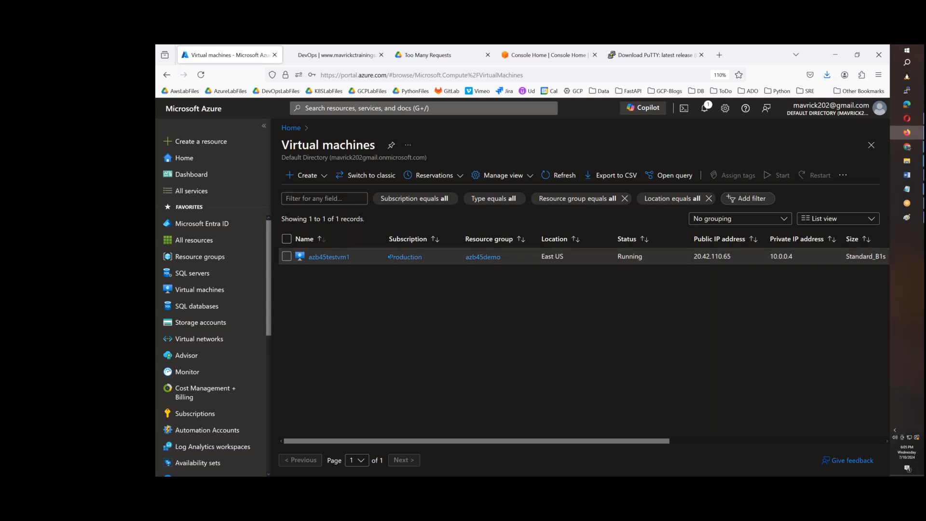
pyautogui.moveTo(795, 259); pyautogui.dragTo(693, 260)
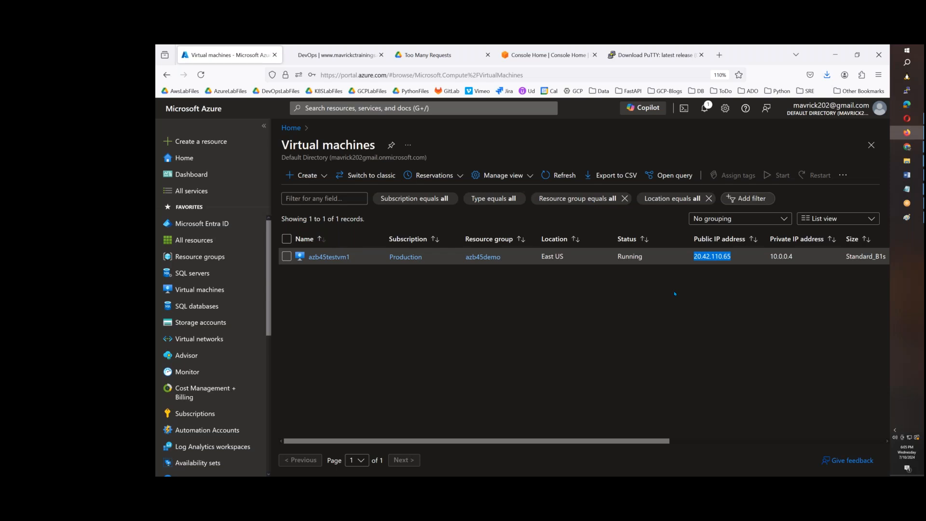
pyautogui.click(720, 284)
pyautogui.moveTo(732, 257); pyautogui.dragTo(693, 257)
pyautogui.hotkey('ctrl', 'c')
# Launch putty.exe from the Azureb45 folder, enter the administrator username followed by @ as host name, and name the session AZB45
pyautogui.moveTo(909, 164)
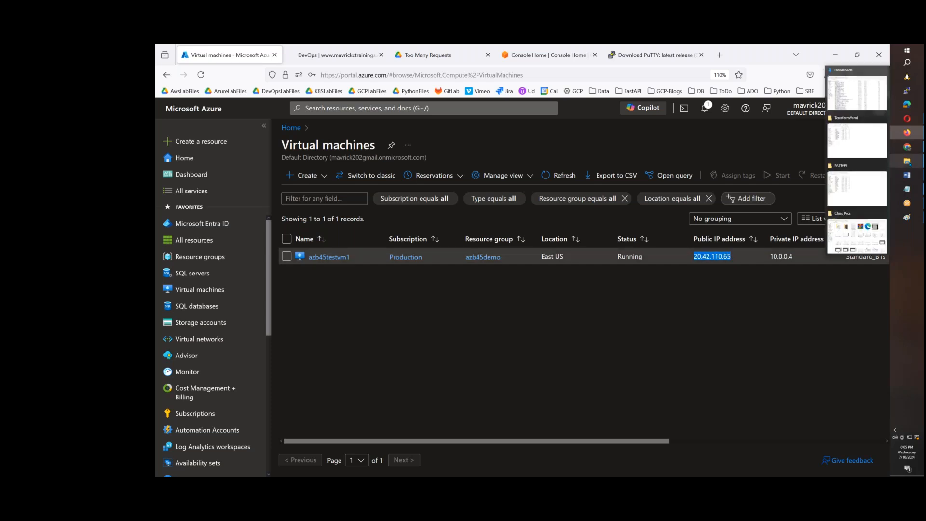
pyautogui.click(863, 106)
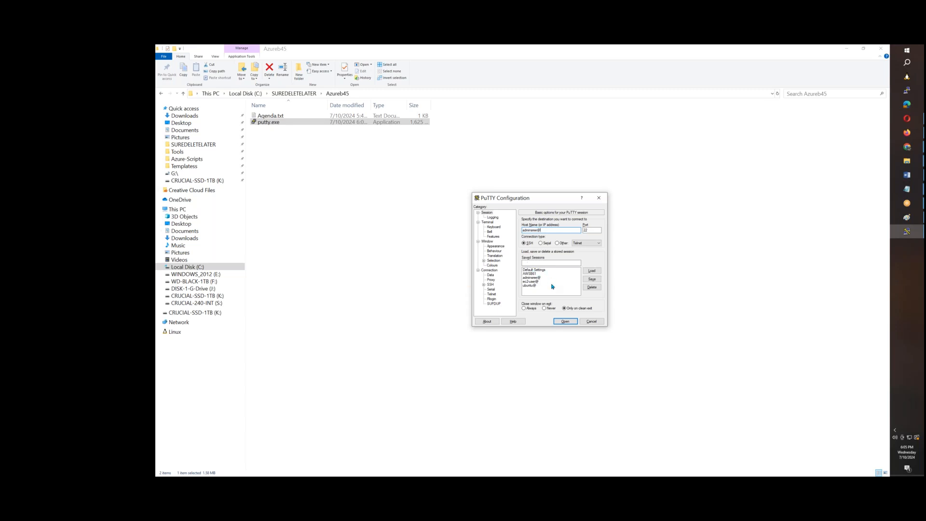
pyautogui.click(537, 263)
pyautogui.write('AWS')
pyautogui.press('BackSpace')
pyautogui.press('BackSpace')
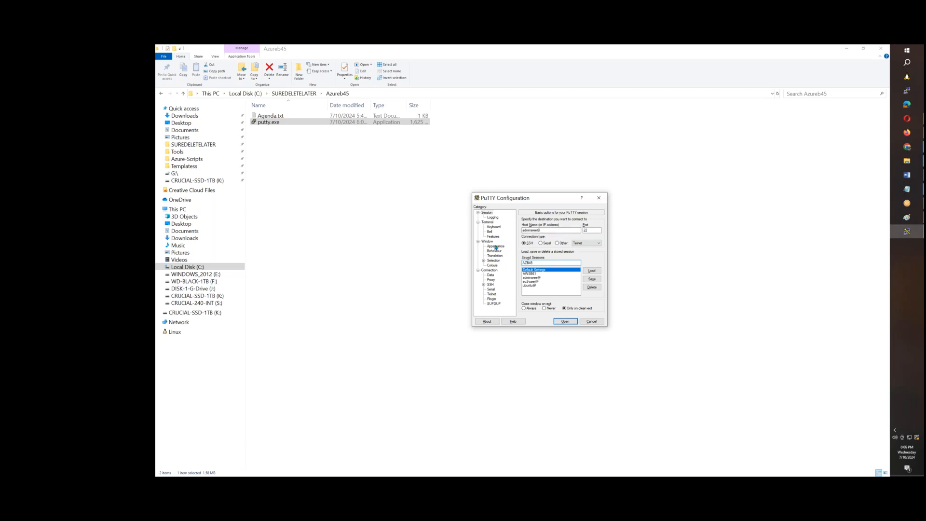
# Set the PuTTY terminal font to Courier New, bold, 28 point
pyautogui.click(496, 247)
pyautogui.click(591, 256)
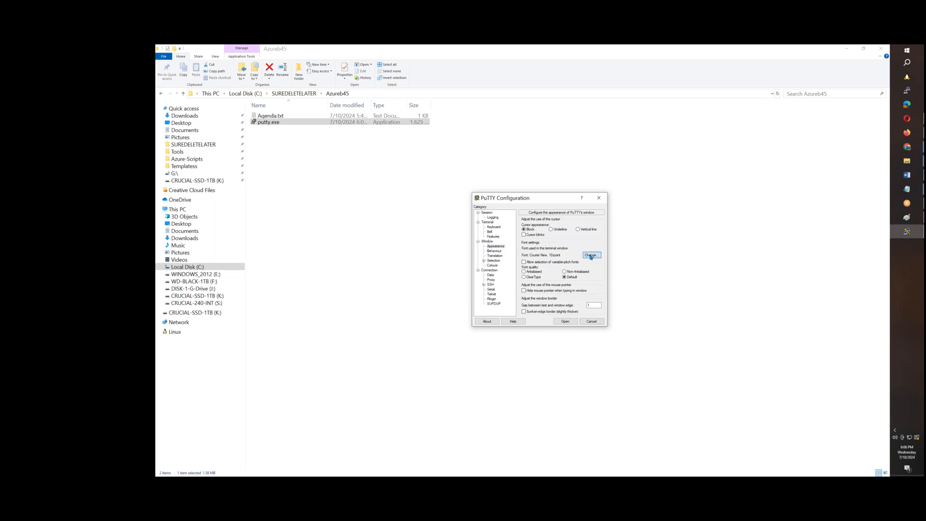
pyautogui.click(552, 275)
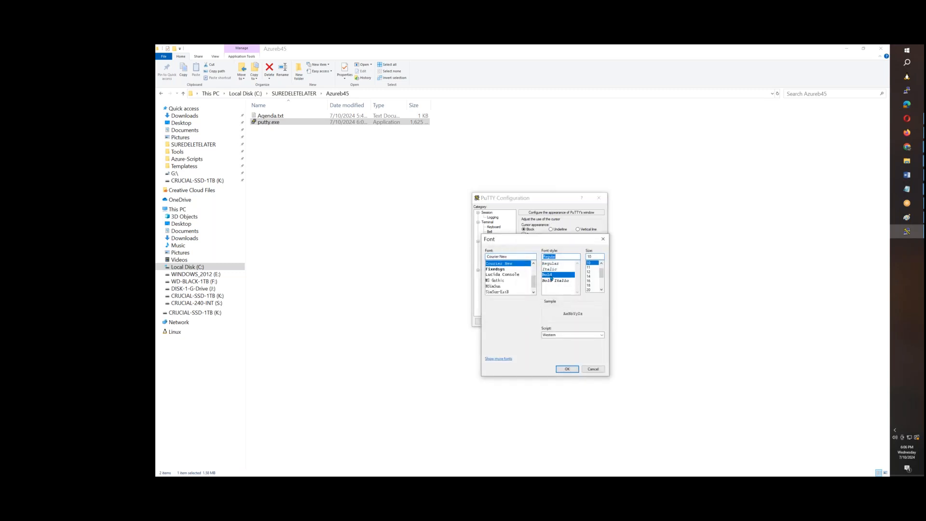
pyautogui.click(601, 289)
pyautogui.click(602, 290)
pyautogui.click(602, 290)
pyautogui.click(602, 290)
pyautogui.click(602, 290)
pyautogui.click(601, 290)
pyautogui.click(589, 281)
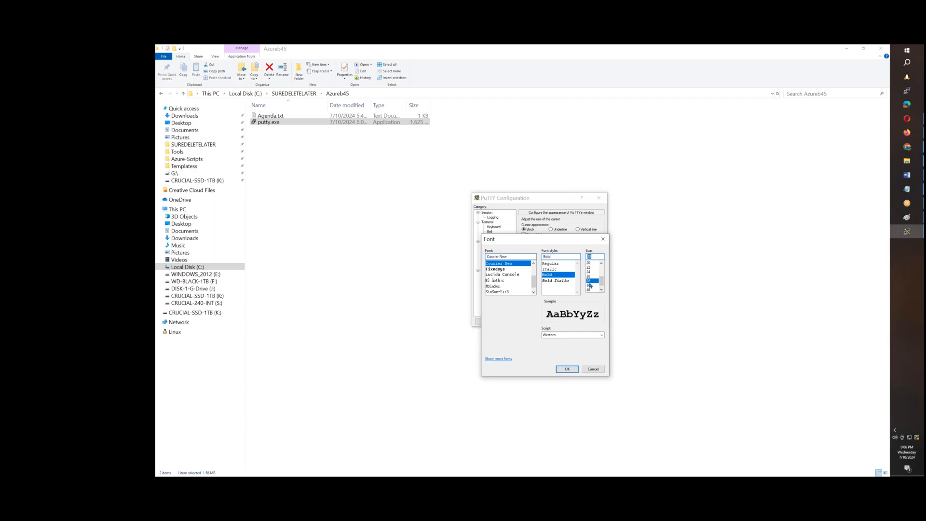
pyautogui.click(568, 368)
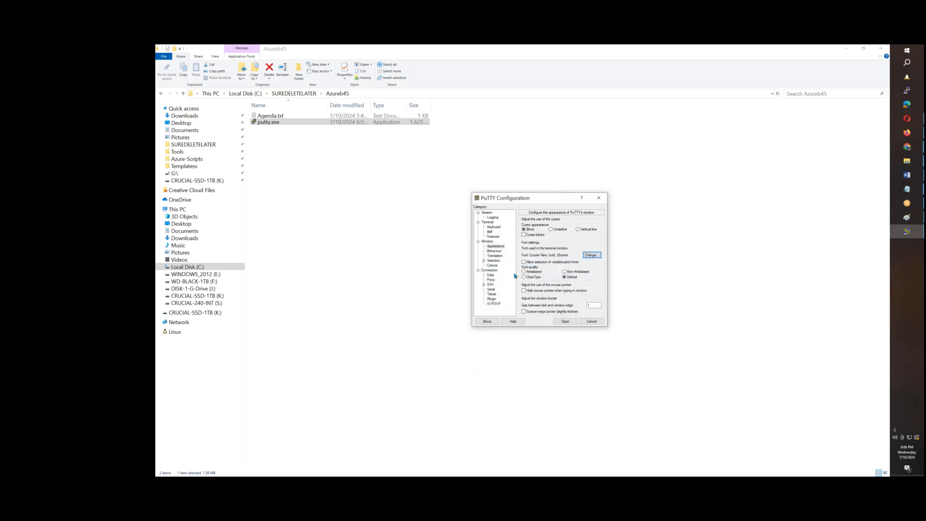
# Change the terminal's Default Foreground colour to orange (RGB 255, 128, 0)
pyautogui.click(493, 265)
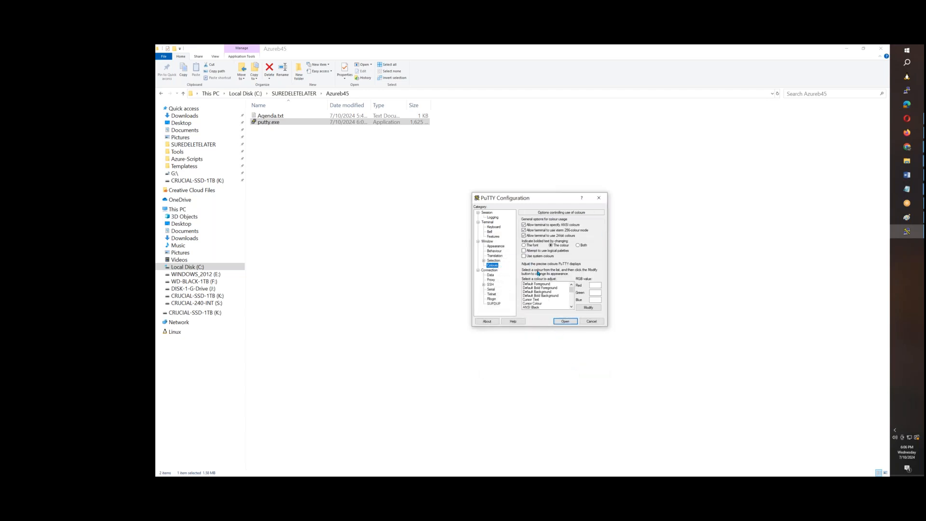
pyautogui.click(535, 285)
pyautogui.click(586, 307)
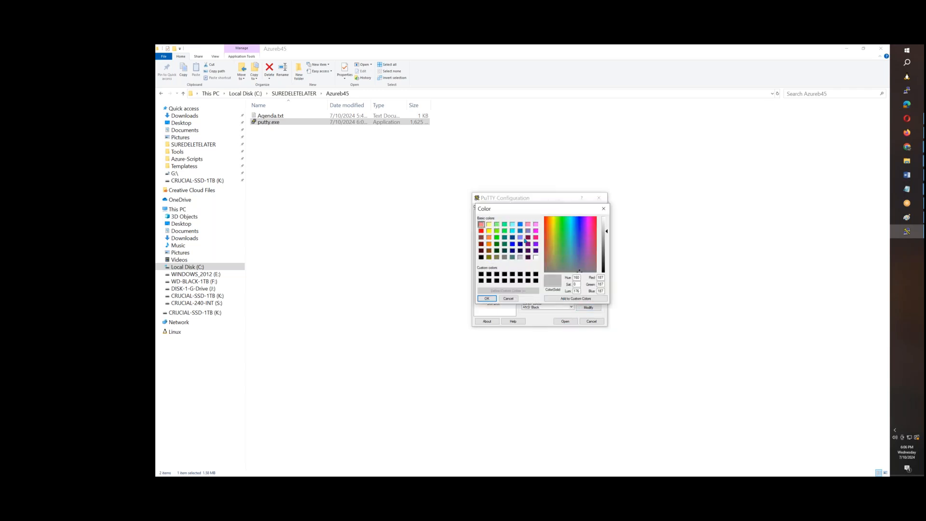
pyautogui.click(493, 245)
pyautogui.click(487, 298)
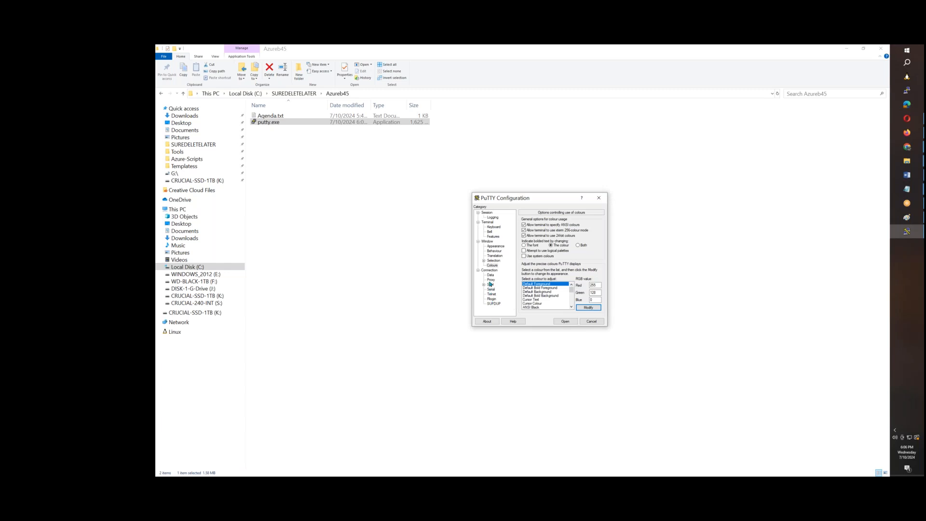
# Set the seconds between keepalives to 5 and open the SSH authentication credentials settings
pyautogui.click(492, 271)
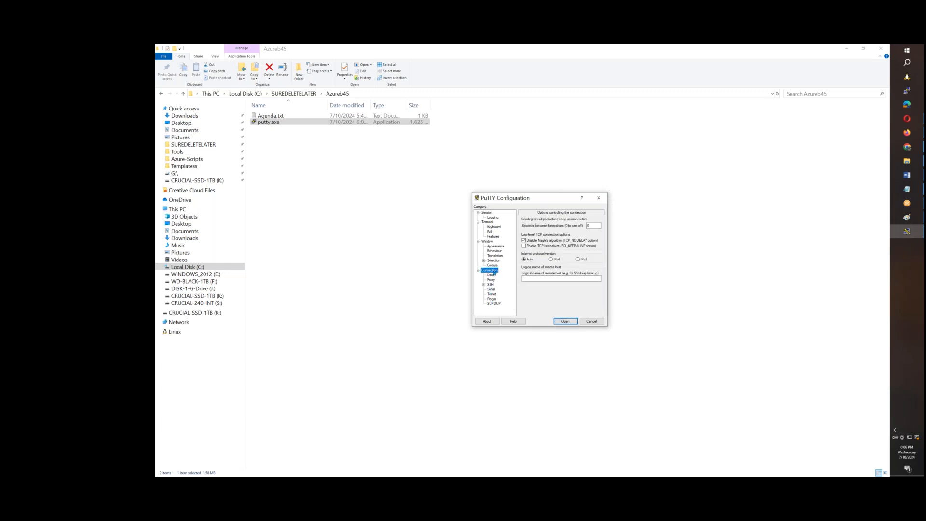
pyautogui.doubleClick(588, 226)
pyautogui.click(483, 286)
pyautogui.click(490, 289)
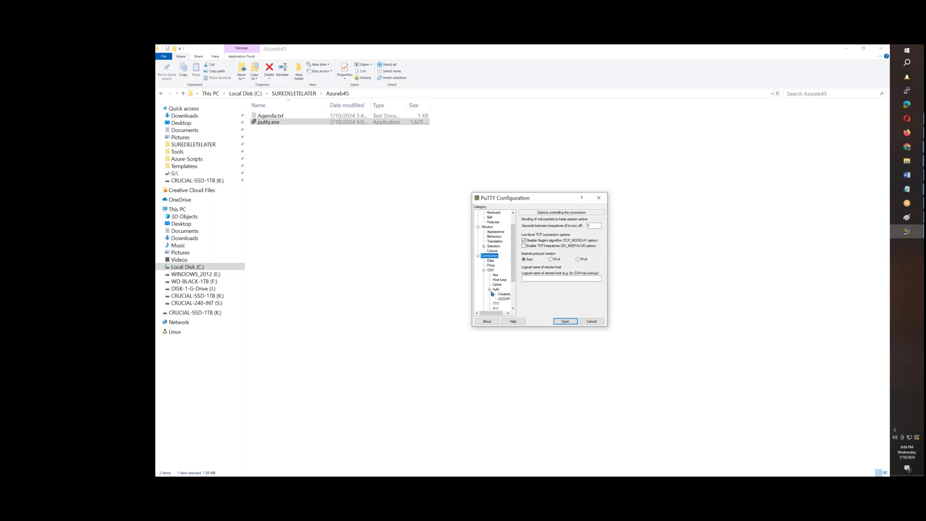
pyautogui.click(504, 294)
# Save the configured settings as the AZB45 session and close the PuTTY configuration
pyautogui.moveTo(513, 260); pyautogui.dragTo(513, 247)
pyautogui.click(486, 212)
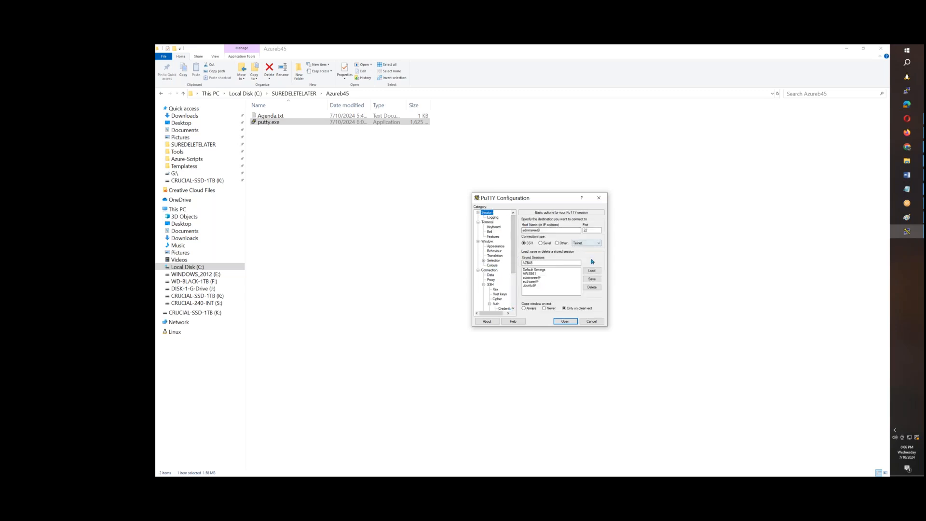
pyautogui.click(596, 279)
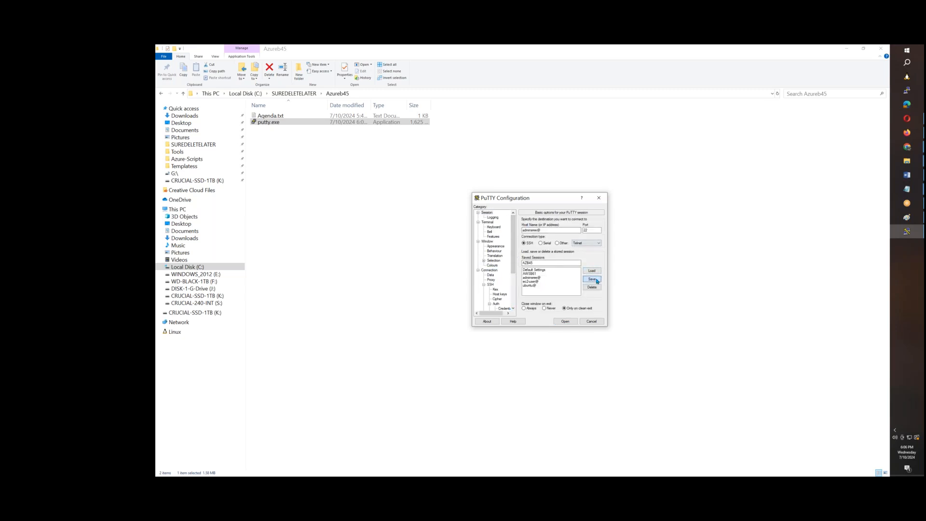
pyautogui.click(596, 321)
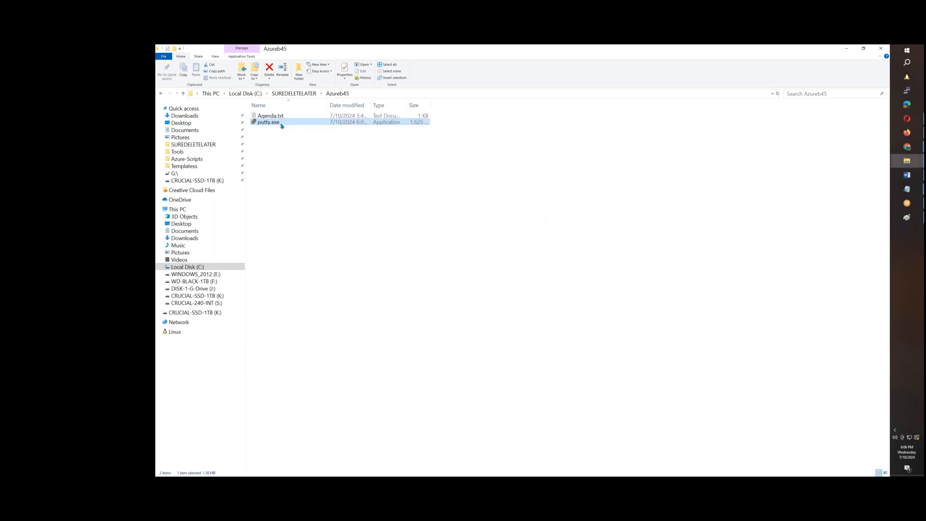
# Relaunch putty.exe, load the AZB45 session, add the VM's public IP 20.42.110.65 to the host name and open the connection
pyautogui.doubleClick(275, 123)
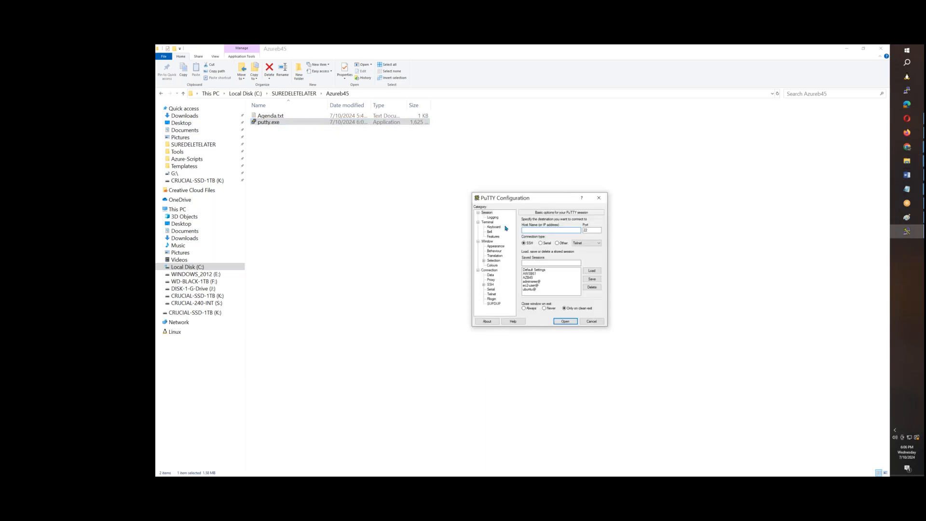
pyautogui.click(528, 277)
pyautogui.click(592, 271)
pyautogui.click(549, 230)
pyautogui.hotkey('ctrl', 'v')
pyautogui.click(558, 322)
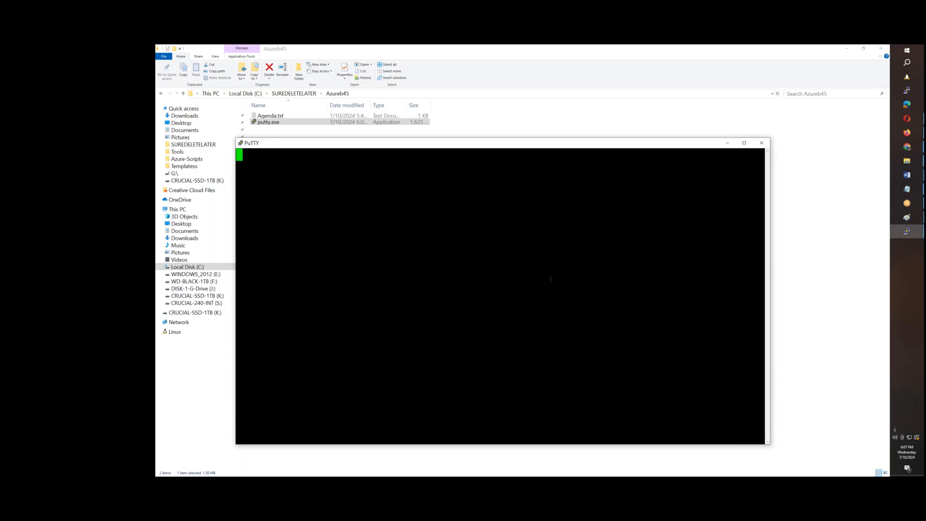
# Check the public IP address of azb45testvm1 in the Azure portal and return to the PuTTY terminal
pyautogui.moveTo(907, 132)
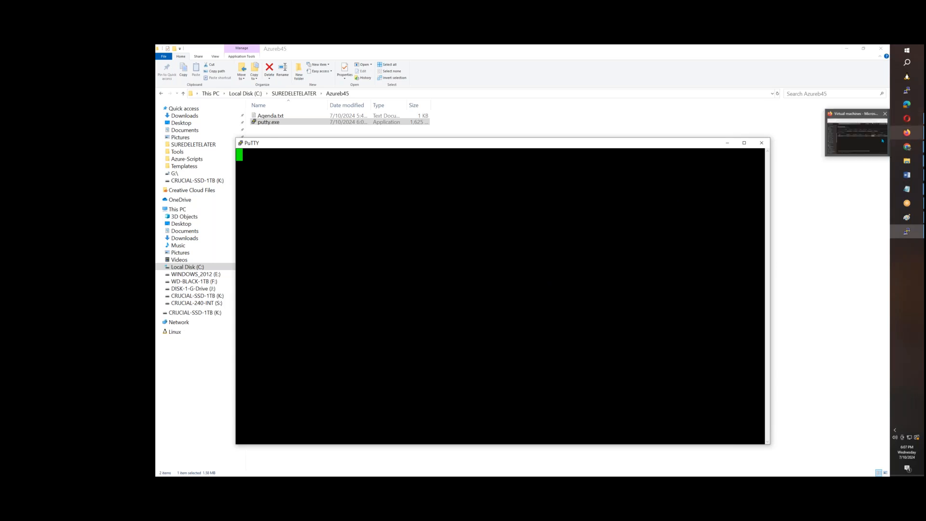
pyautogui.click(859, 134)
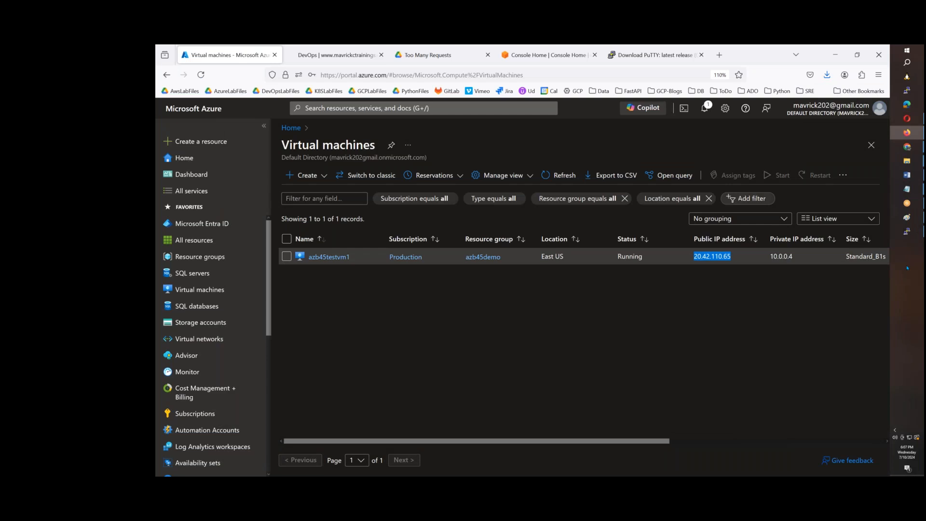
pyautogui.click(907, 231)
pyautogui.click(344, 283)
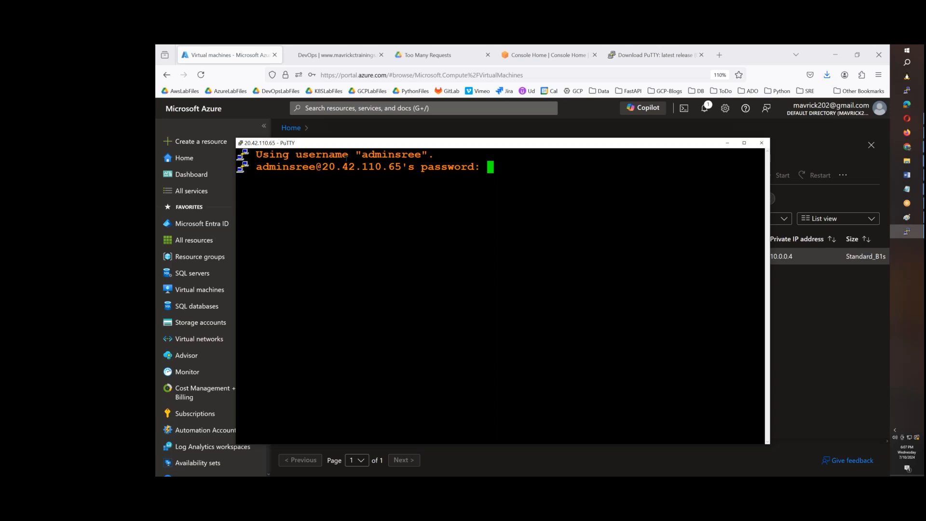
# Enter the admin account's password to log in to the VM over SSH and maximize the terminal window
pyautogui.press('Return')
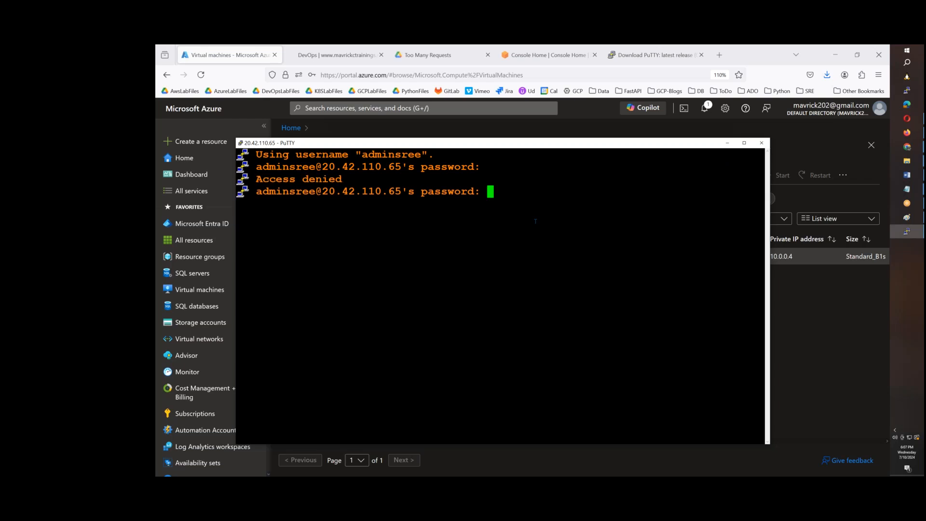
pyautogui.press('Return')
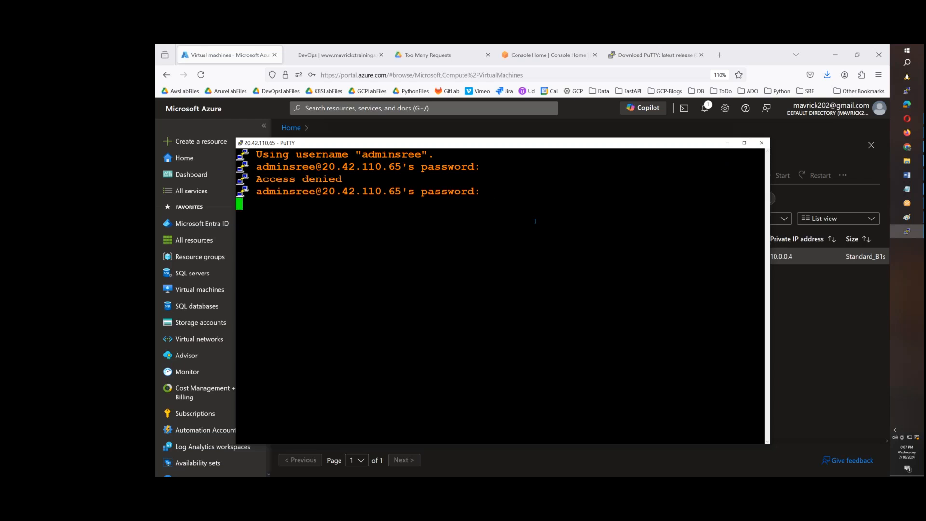
pyautogui.click(744, 142)
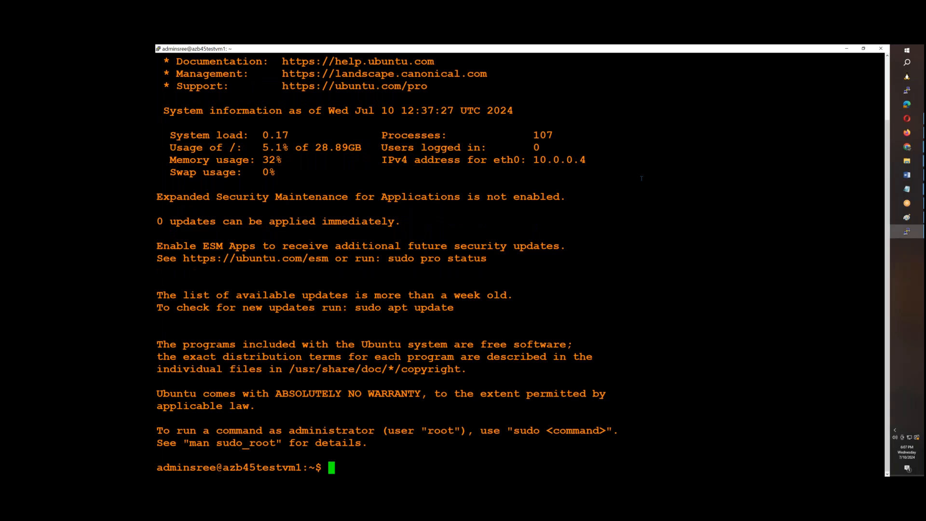
# Clear the terminal, switch to the root user with sudo su - and clear the screen again
pyautogui.hotkey('ctrl', 'l')
pyautogui.write('sudo')
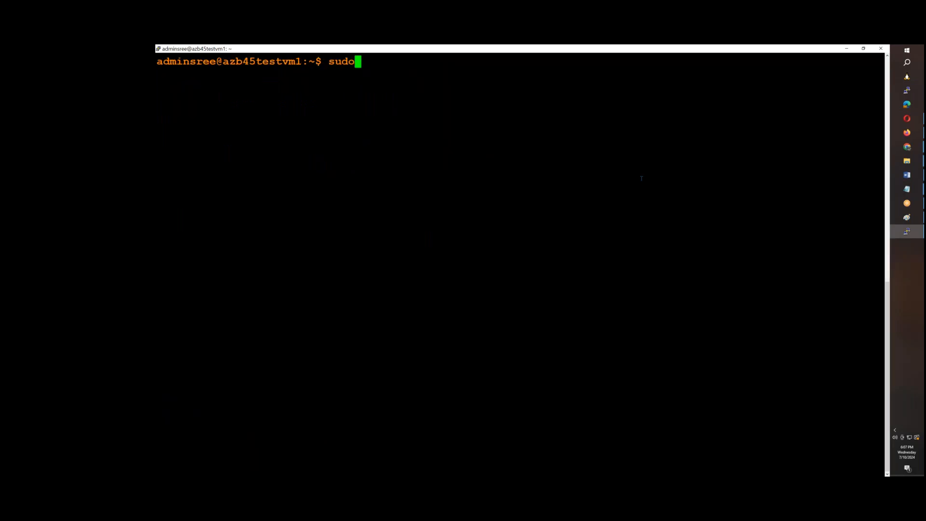
pyautogui.write(' su -')
pyautogui.press('Return')
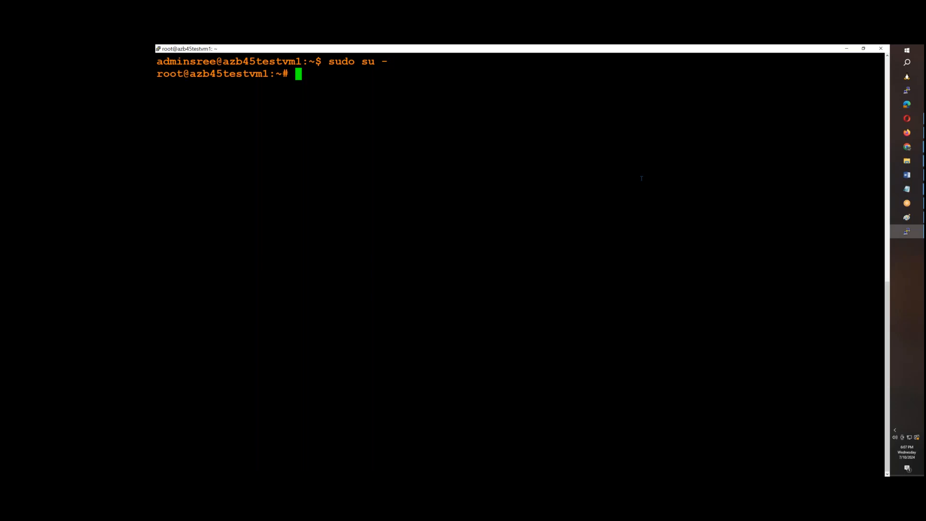
pyautogui.hotkey('ctrl', 'l')
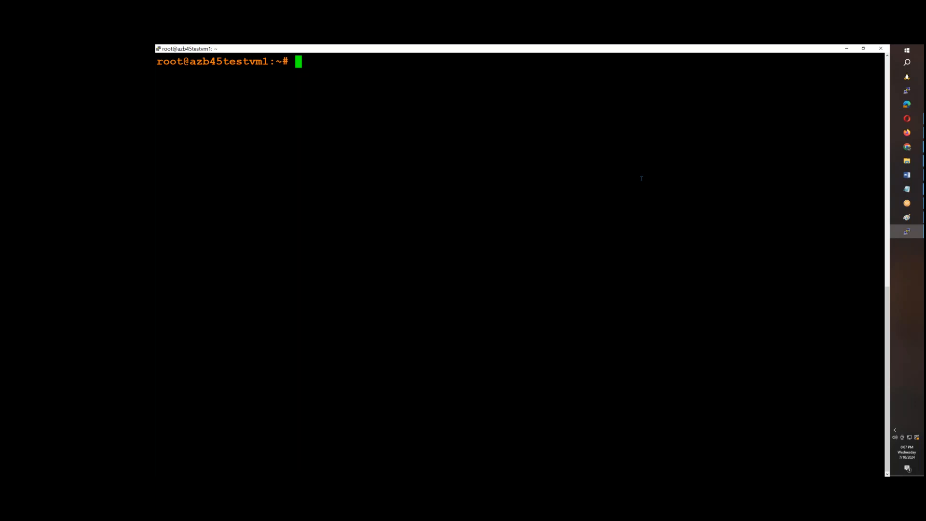
# Run ifconfig to check the VM's network interfaces
pyautogui.press('Return')
pyautogui.press('Return')
pyautogui.write('ifcofig')
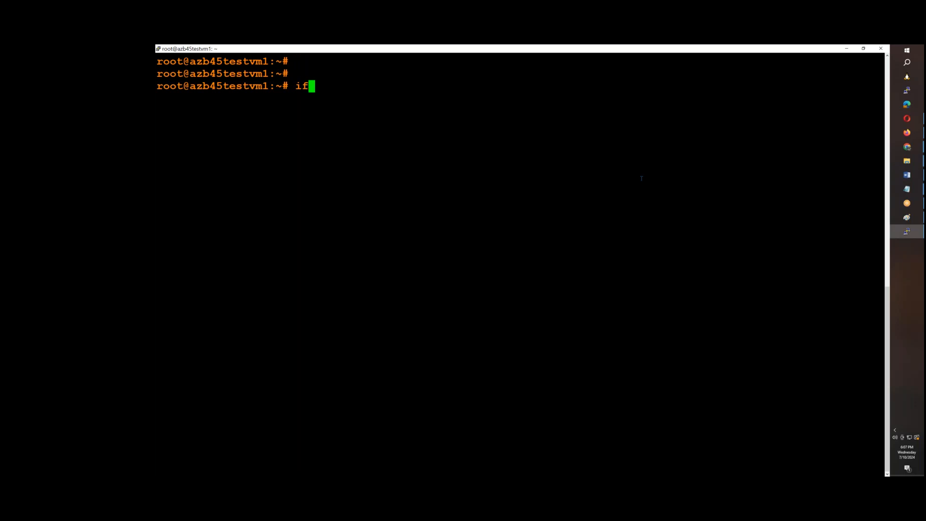
pyautogui.press('BackSpace')
pyautogui.press('BackSpace')
pyautogui.press('BackSpace')
pyautogui.write('nfig')
pyautogui.press('Return')
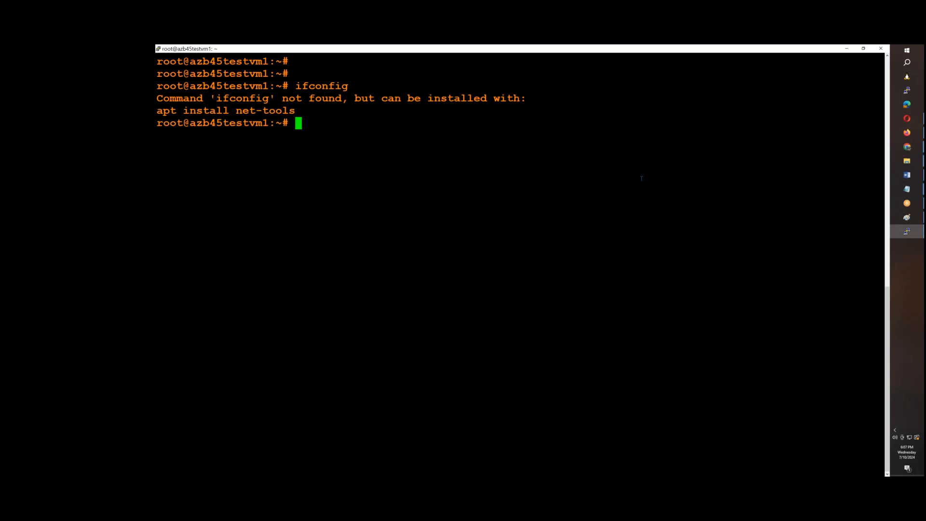
# Update the package lists and install net-tools, jq, unzip and tree with apt update && apt install -y
pyautogui.write('apt update ')
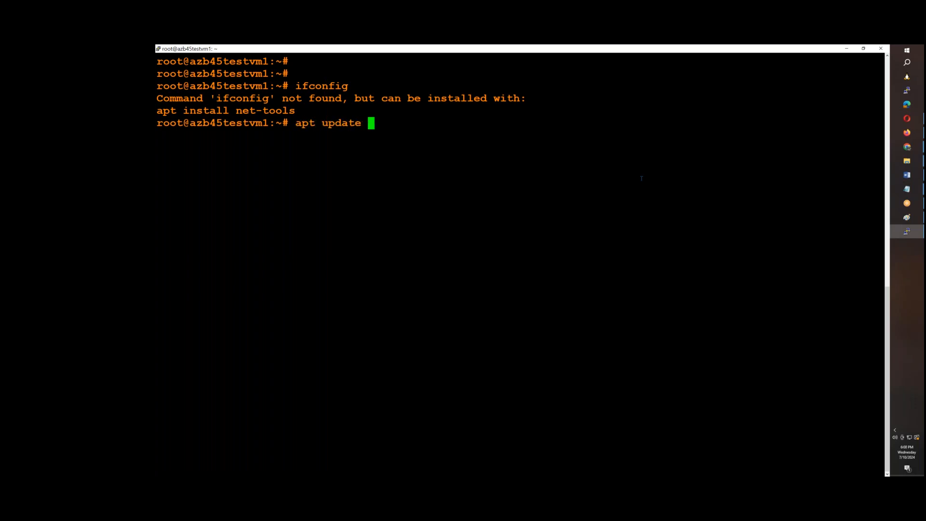
pyautogui.write('&& apt install -y ')
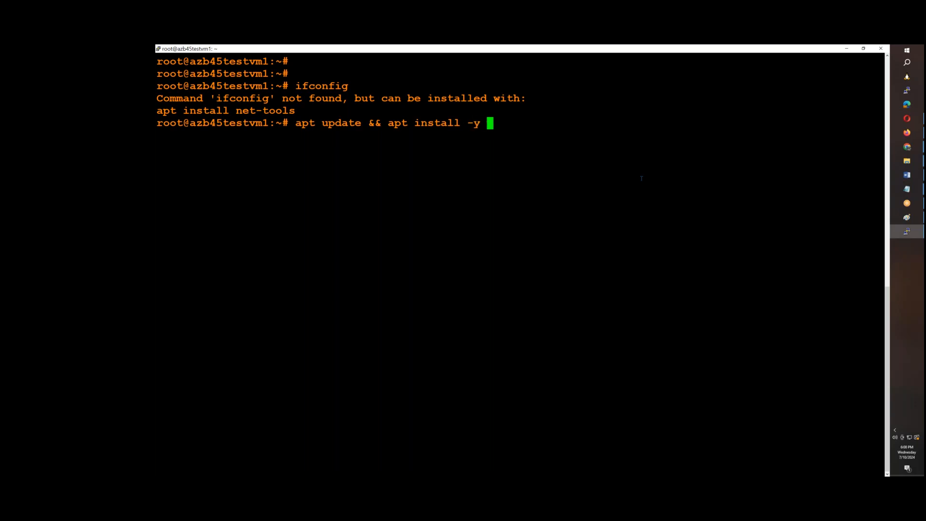
pyautogui.write('neet-tools')
pyautogui.press('BackSpace')
pyautogui.press('BackSpace')
pyautogui.press('BackSpace')
pyautogui.press('BackSpace')
pyautogui.press('BackSpace')
pyautogui.press('BackSpace')
pyautogui.press('BackSpace')
pyautogui.press('BackSpace')
pyautogui.write('t-tools jq ')
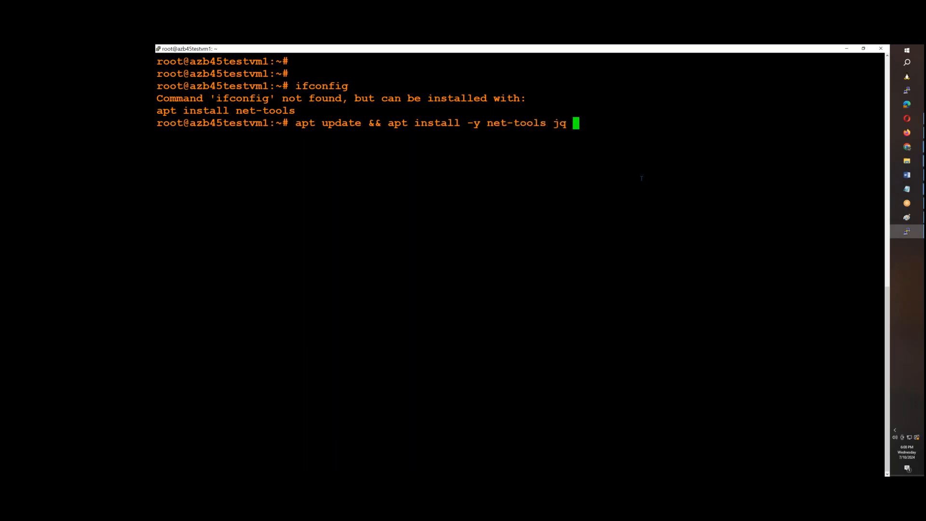
pyautogui.write('unzip tree')
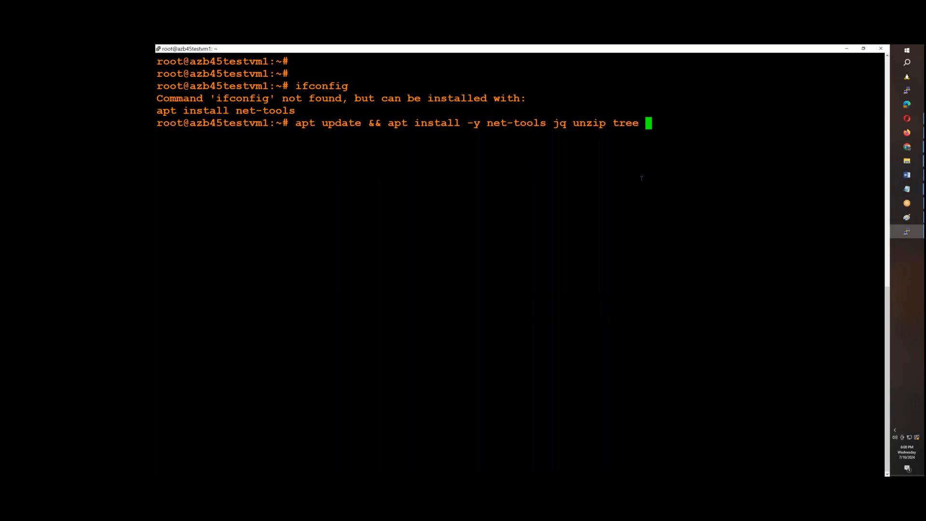
pyautogui.press('Return')
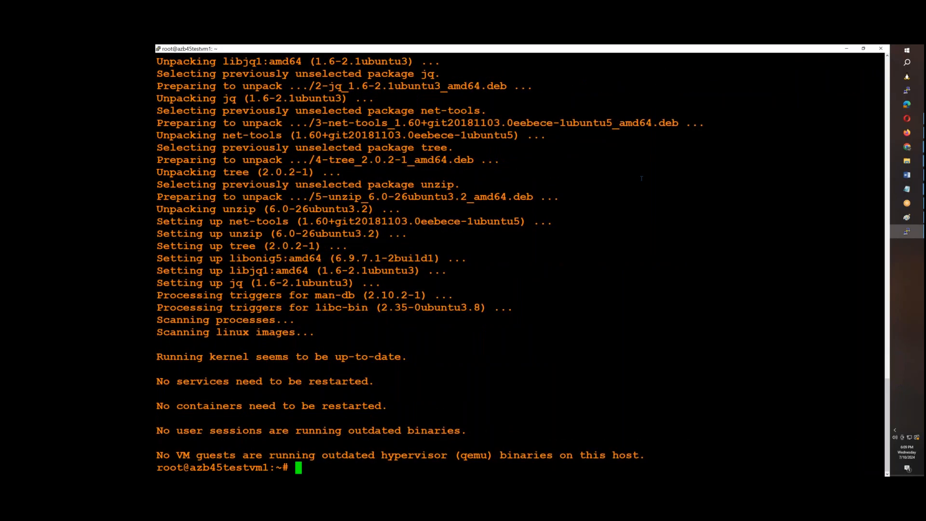
# Install the web server with apt install -y nginx
pyautogui.press('Return')
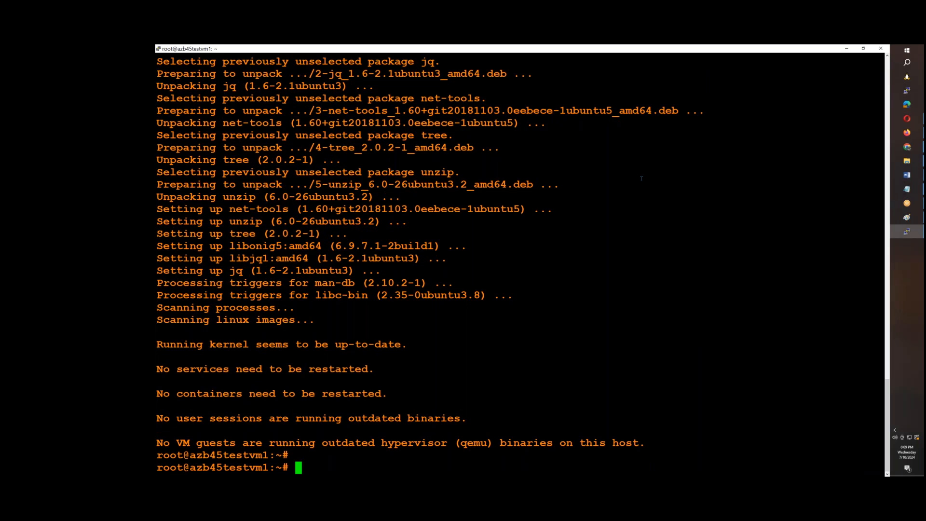
pyautogui.write('apt install -y nginx')
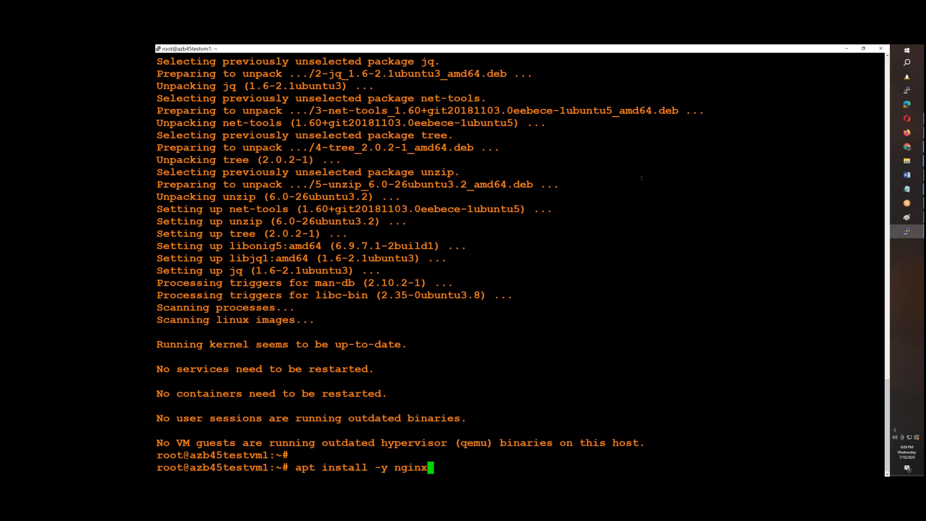
pyautogui.press('Return')
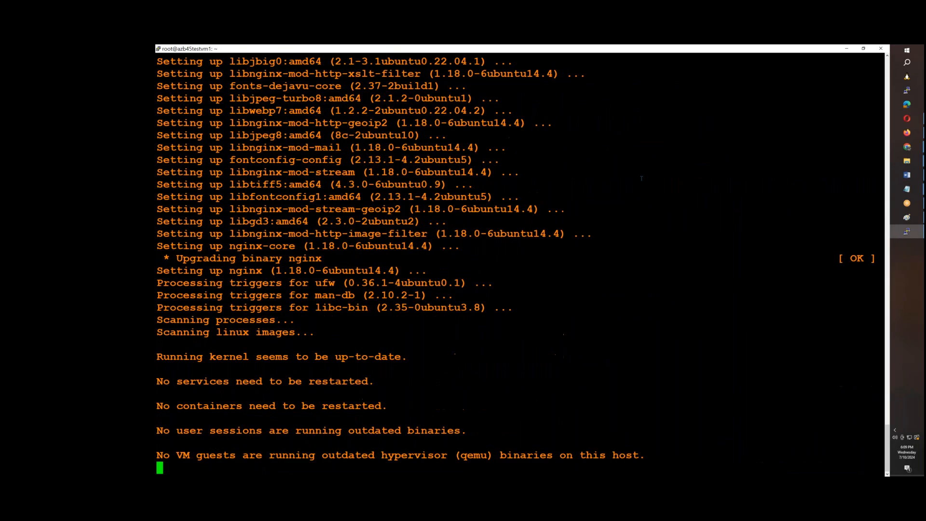
pyautogui.press('Return')
# Switch to Firefox and load the VM's public IP 20.42.110.65 in a new tab
pyautogui.click(911, 138)
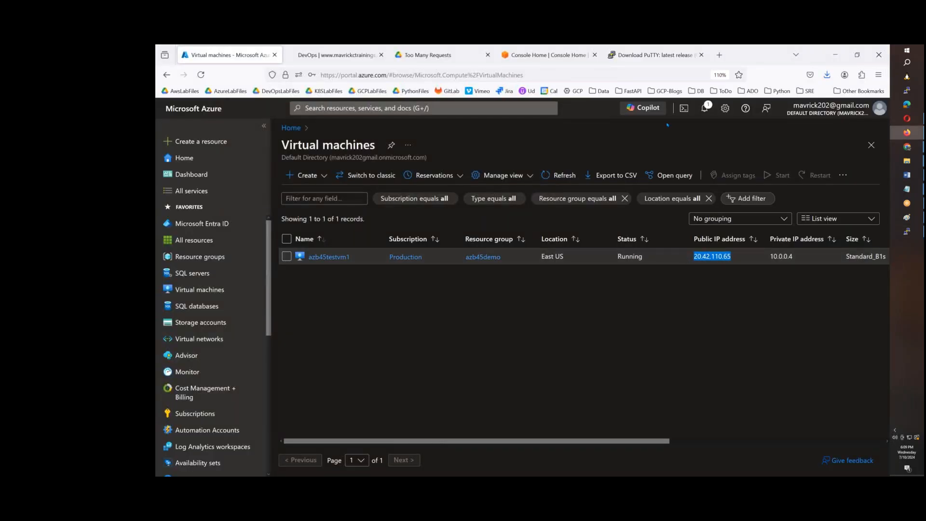
pyautogui.click(721, 57)
pyautogui.write('20.42.110.65')
pyautogui.press('Return')
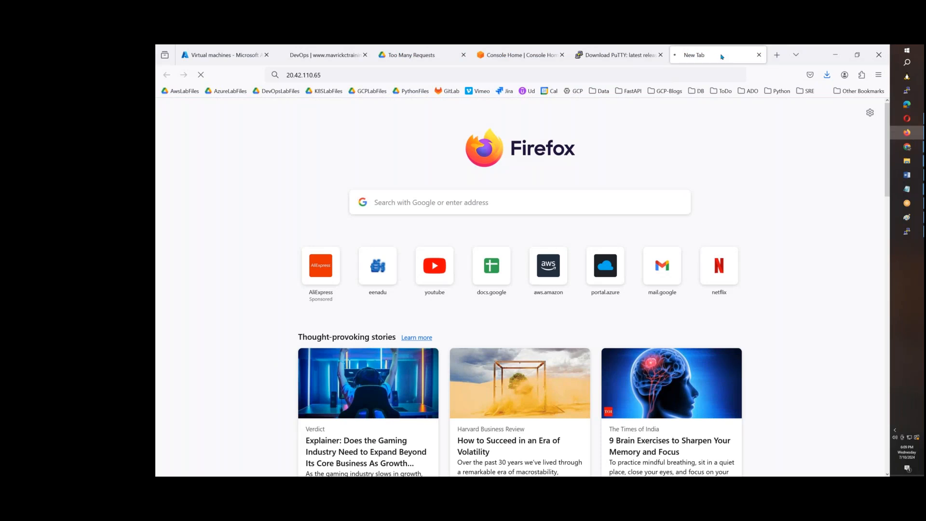
# Open azb45testvm1's network settings in the Azure portal and bring up its inbound port rules
pyautogui.click(231, 55)
pyautogui.click(326, 257)
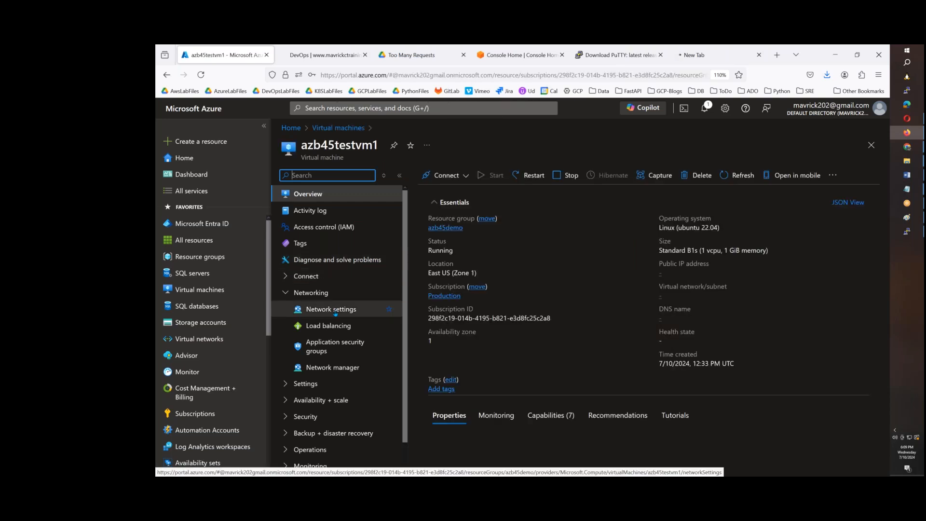
pyautogui.click(335, 311)
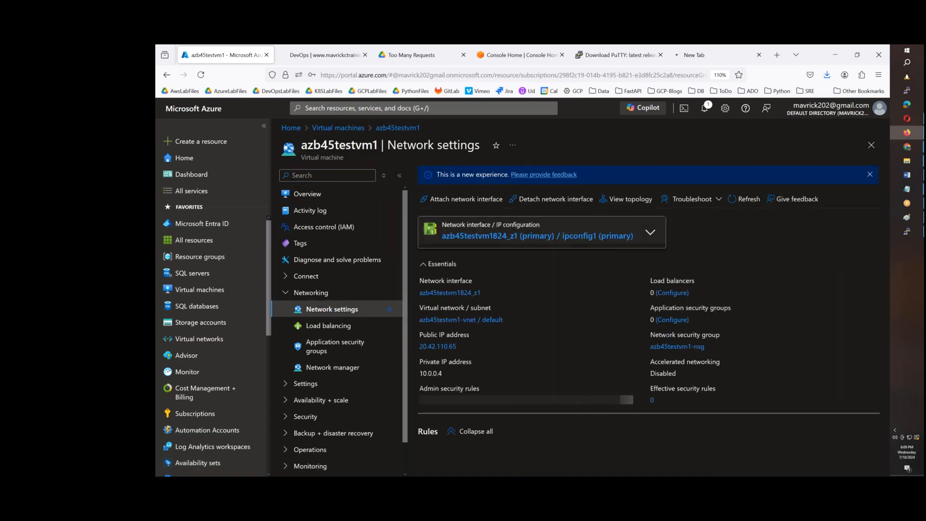
pyautogui.scroll(-5, 652, 342)
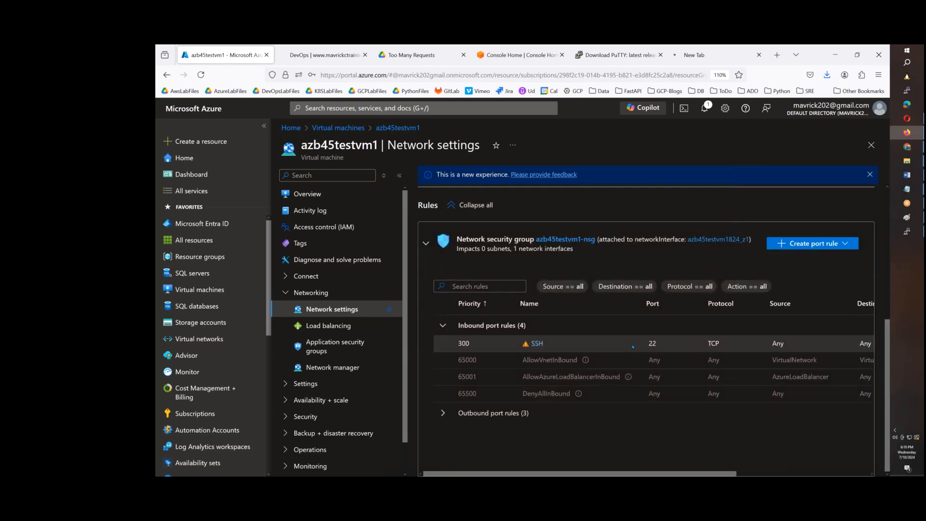
# Add an inbound security rule to azb45testvm1-nsg with destination port range 80
pyautogui.click(813, 244)
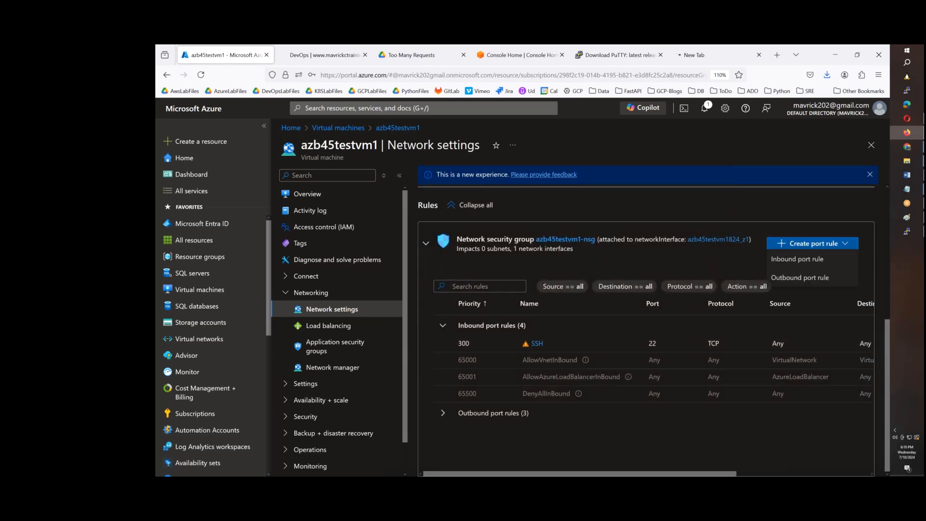
pyautogui.click(812, 260)
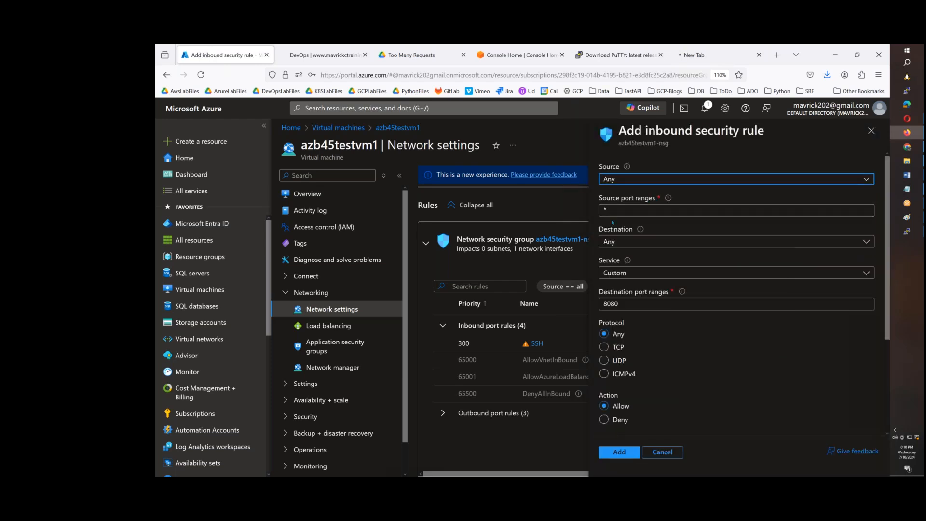
pyautogui.click(630, 304)
pyautogui.press('BackSpace')
pyautogui.press('BackSpace')
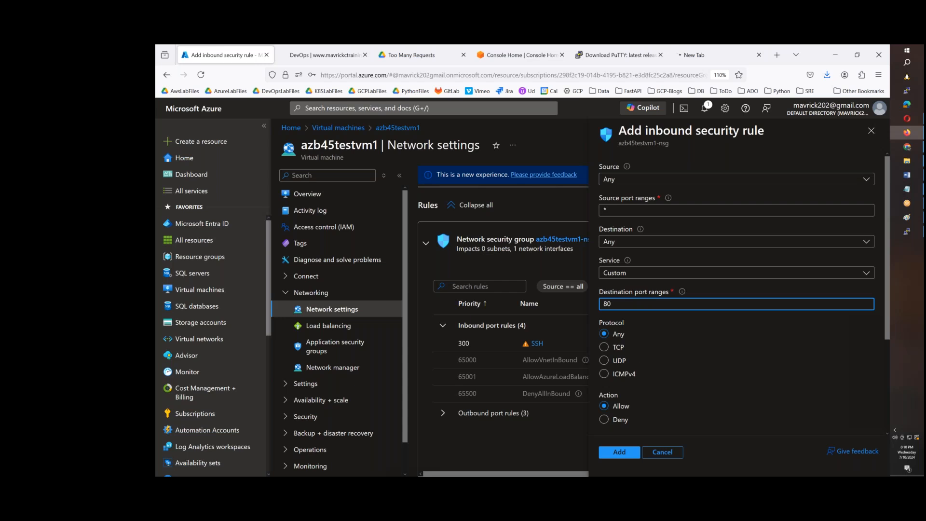
pyautogui.scroll(-3, 625, 376)
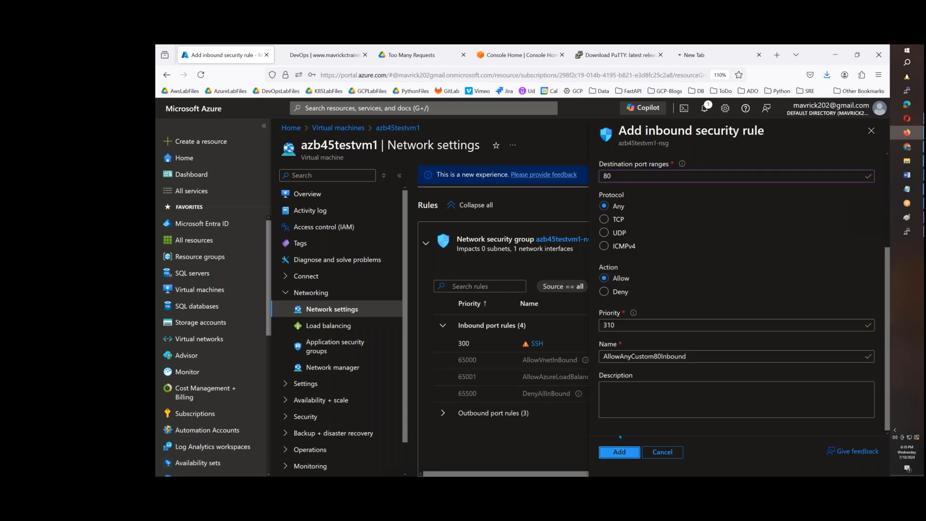
pyautogui.click(620, 451)
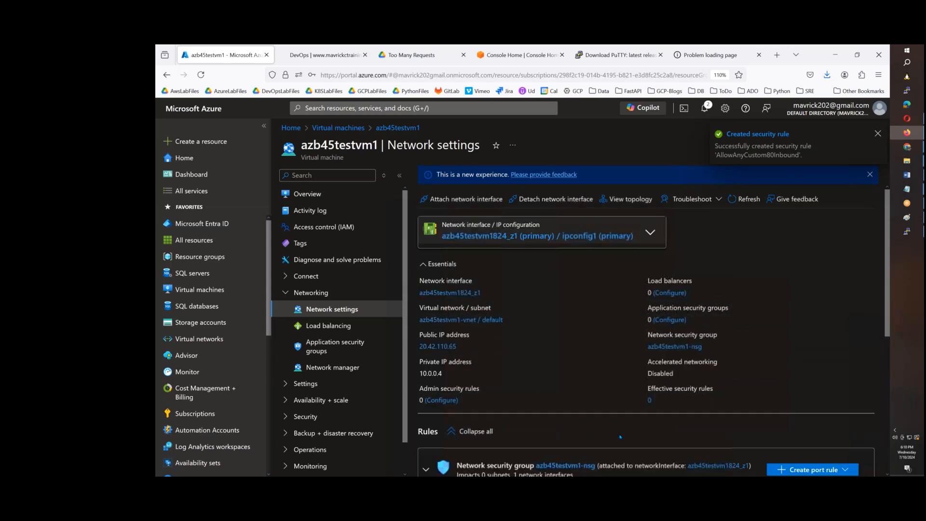
# Return to the browser tab for 20.42.110.65 and reload the page
pyautogui.scroll(-5, 612, 377)
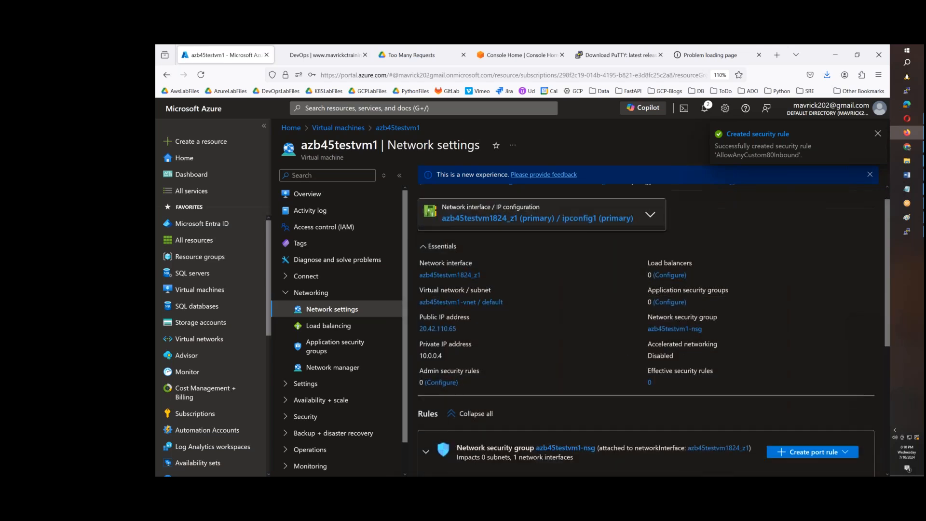
pyautogui.click(708, 56)
pyautogui.click(201, 77)
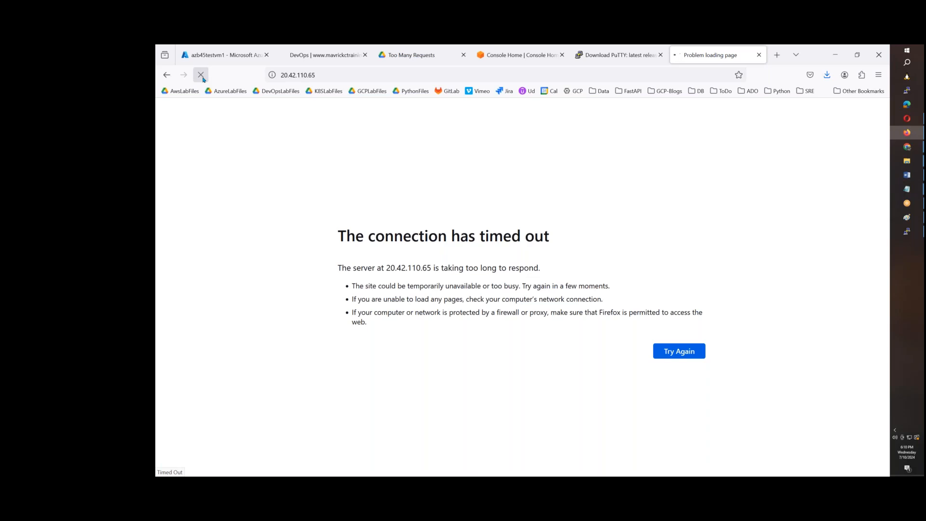
# Check the web server with service nginx status in the PuTTY terminal and return to the browser page at 20.42.110.65
pyautogui.click(907, 231)
pyautogui.write('service')
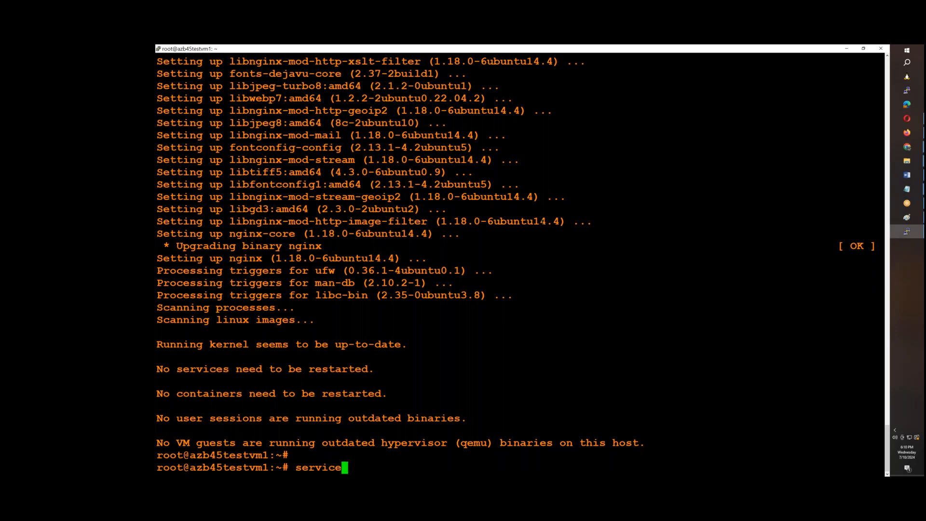
pyautogui.write(' nginx statuys')
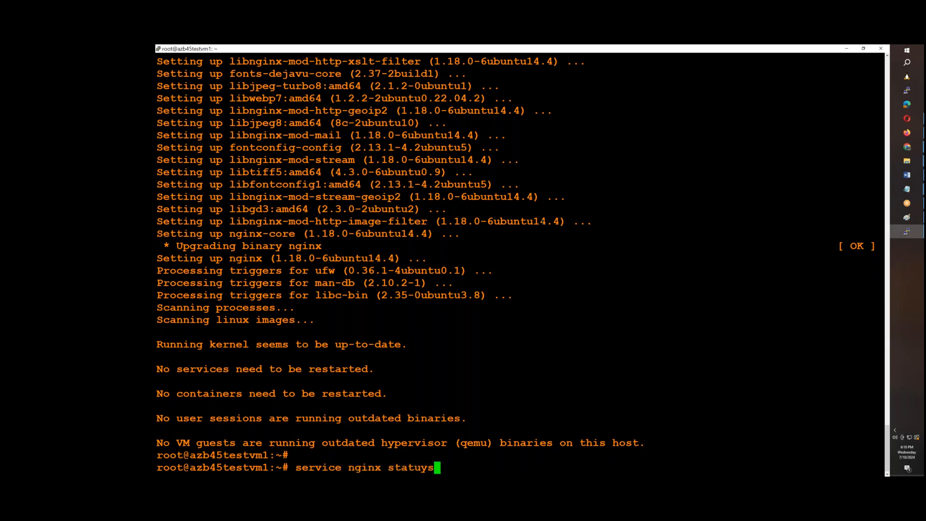
pyautogui.press('BackSpace')
pyautogui.press('BackSpace')
pyautogui.write('s')
pyautogui.press('Return')
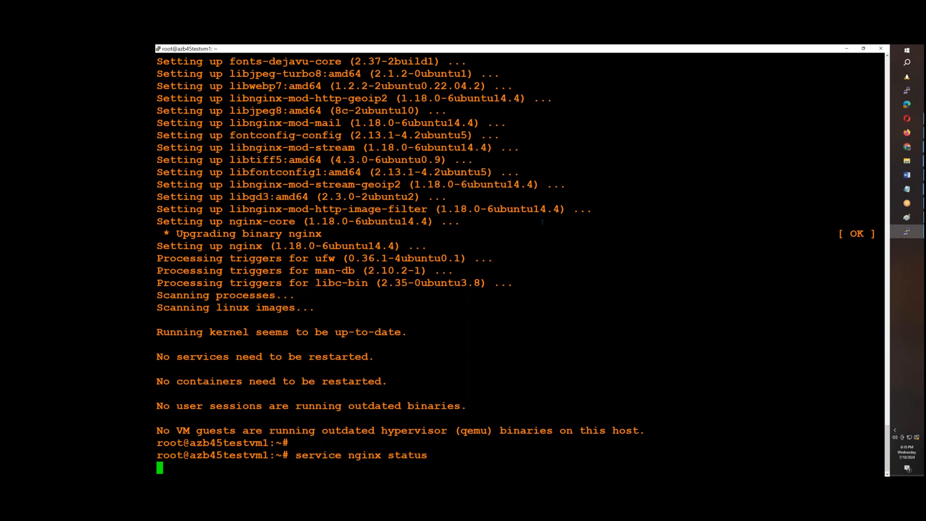
pyautogui.press('q')
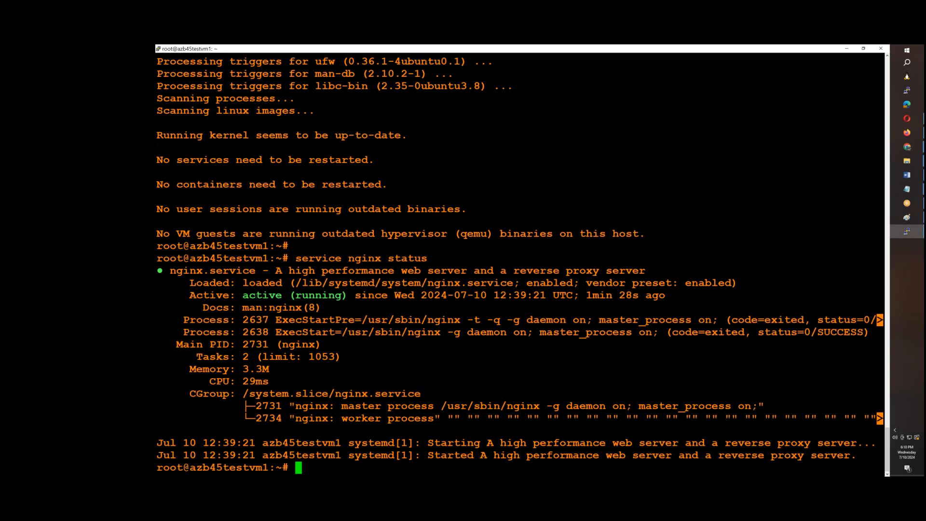
pyautogui.moveTo(242, 295); pyautogui.dragTo(311, 297)
pyautogui.hotkey('alt', 'Tab')
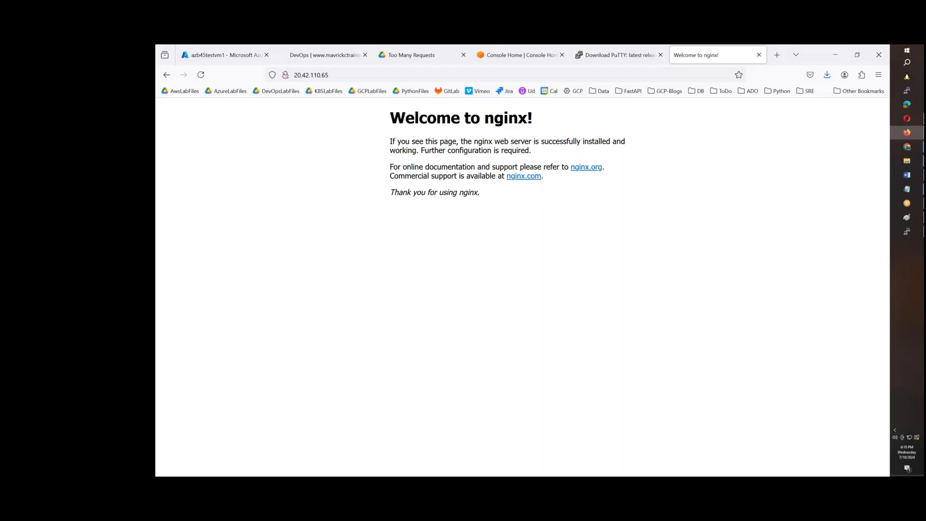
# Switch to the PuTTY terminal, clear it and open /var/www/html/index.nginx-debian.html in nano
pyautogui.hotkey('alt', 'Tab')
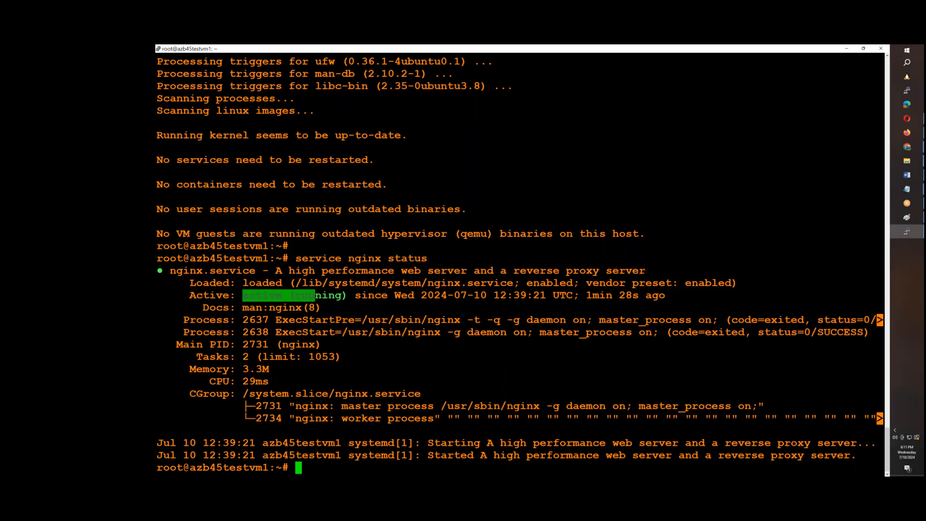
pyautogui.hotkey('ctrl', 'l')
pyautogui.write('nano ')
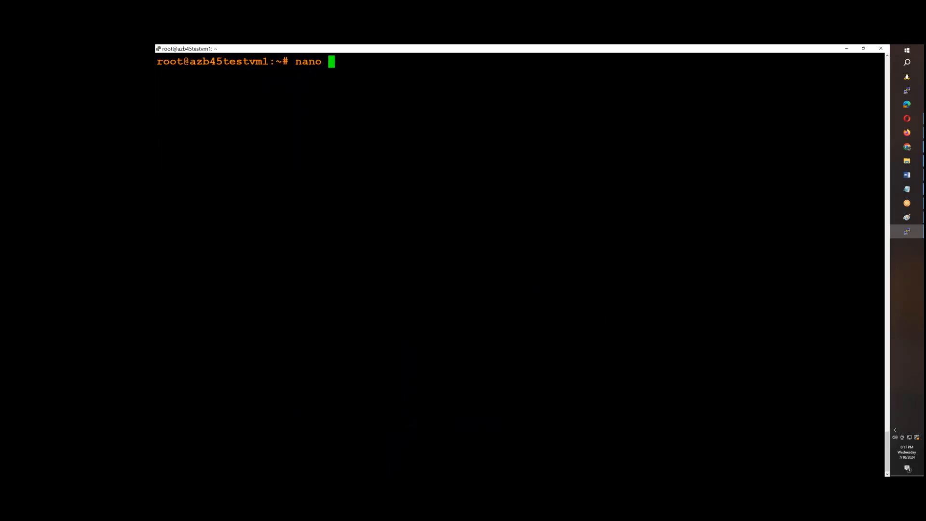
pyautogui.write('/var/www/html/')
pyautogui.press('Tab')
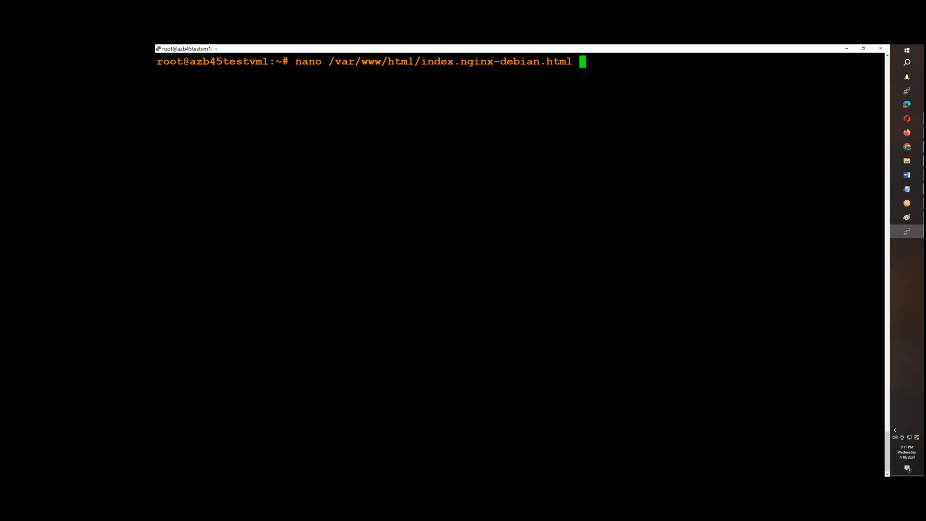
pyautogui.press('Return')
# Change the page's h1 heading to "Welcome to Azure Training In Telugu"
pyautogui.press('Down')
pyautogui.press('Down')
pyautogui.press('Down')
pyautogui.press('Down')
pyautogui.press('Down')
pyautogui.press('Down')
pyautogui.press('Down')
pyautogui.press('Down')
pyautogui.press('Down')
pyautogui.press('Down')
pyautogui.press('Down')
pyautogui.press('Down')
pyautogui.press('Down')
pyautogui.press('Right')
pyautogui.press('Right')
pyautogui.press('Right')
pyautogui.press('Right')
pyautogui.press('Right')
pyautogui.press('Right')
pyautogui.press('Right')
pyautogui.press('Right')
pyautogui.press('Right')
pyautogui.press('Right')
pyautogui.press('Right')
pyautogui.press('Right')
pyautogui.press('Right')
pyautogui.press('Right')
pyautogui.press('Right')
pyautogui.press('Right')
pyautogui.press('Right')
pyautogui.press('Right')
pyautogui.press('Right')
pyautogui.press('Right')
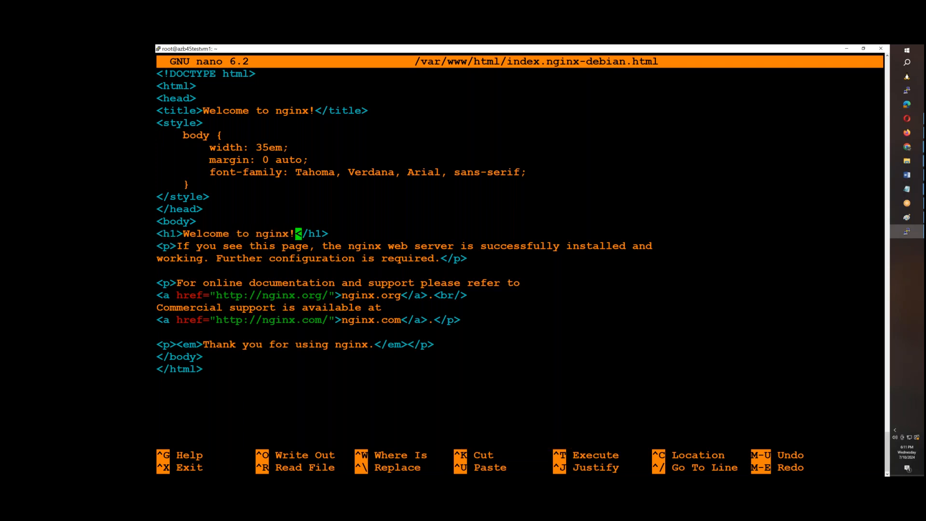
pyautogui.press('BackSpace')
pyautogui.press('BackSpace')
pyautogui.press('BackSpace')
pyautogui.press('BackSpace')
pyautogui.press('BackSpace')
pyautogui.press('BackSpace')
pyautogui.write('Azure Trai')
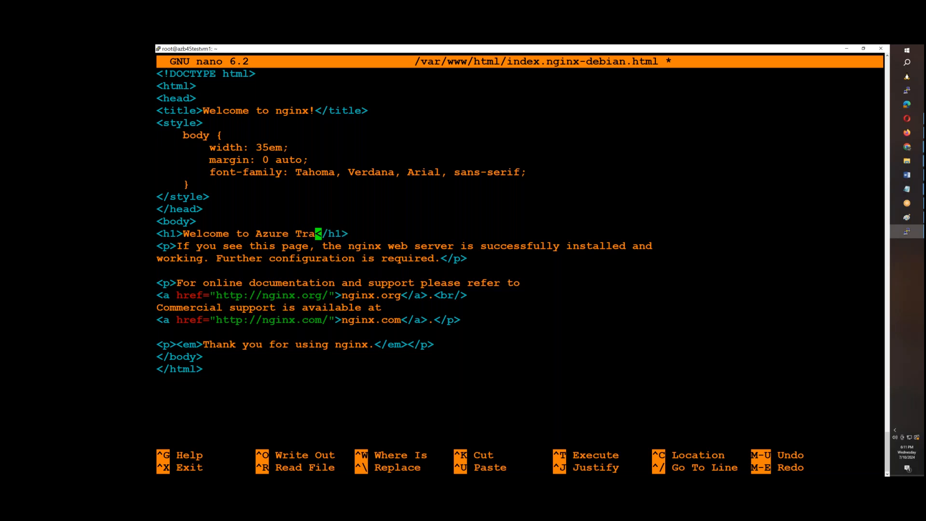
pyautogui.write('ning In T')
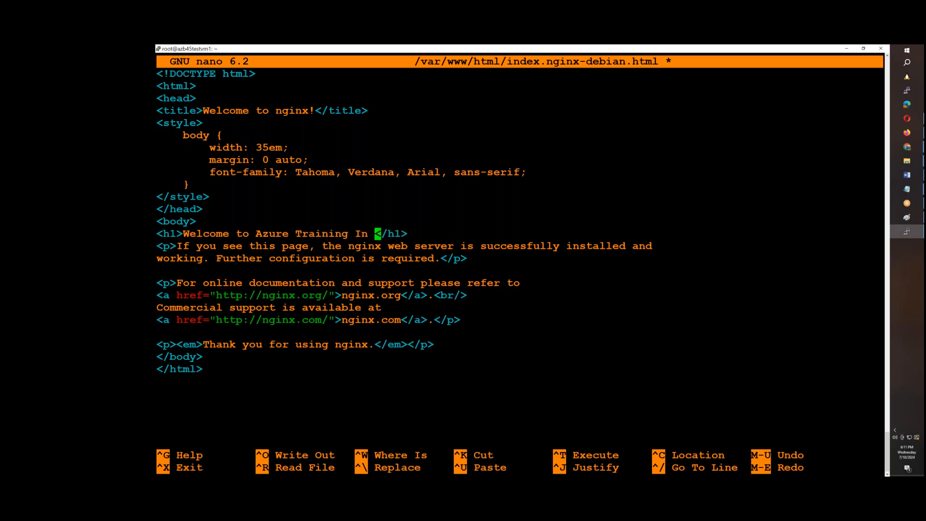
pyautogui.write('elugu')
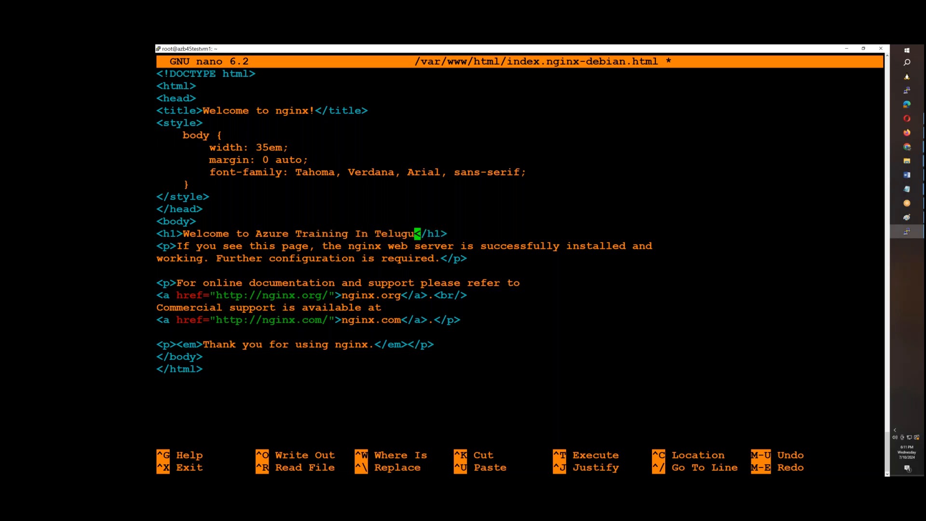
# Add a second h1 heading reading "Batch 45" on a new line below the welcome heading
pyautogui.press('End')
pyautogui.press('Return')
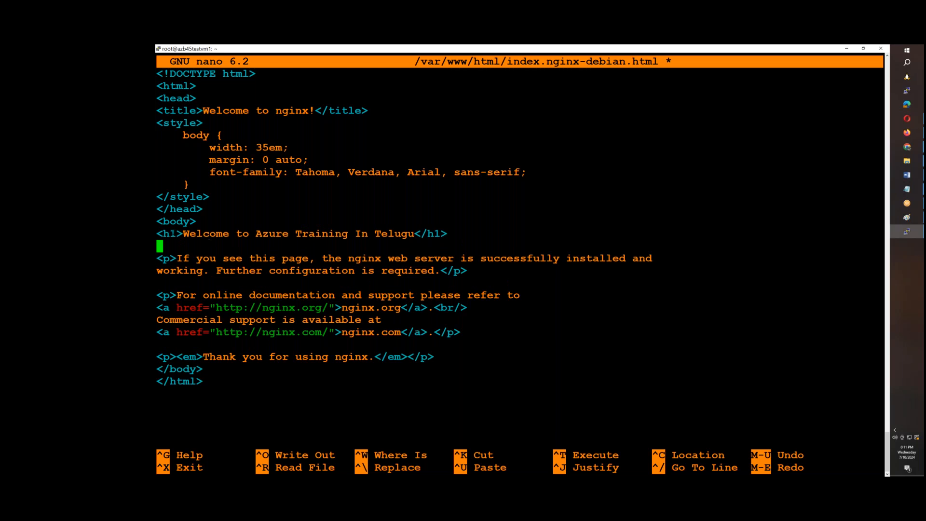
pyautogui.moveTo(184, 233); pyautogui.dragTo(157, 234)
pyautogui.rightClick(287, 202)
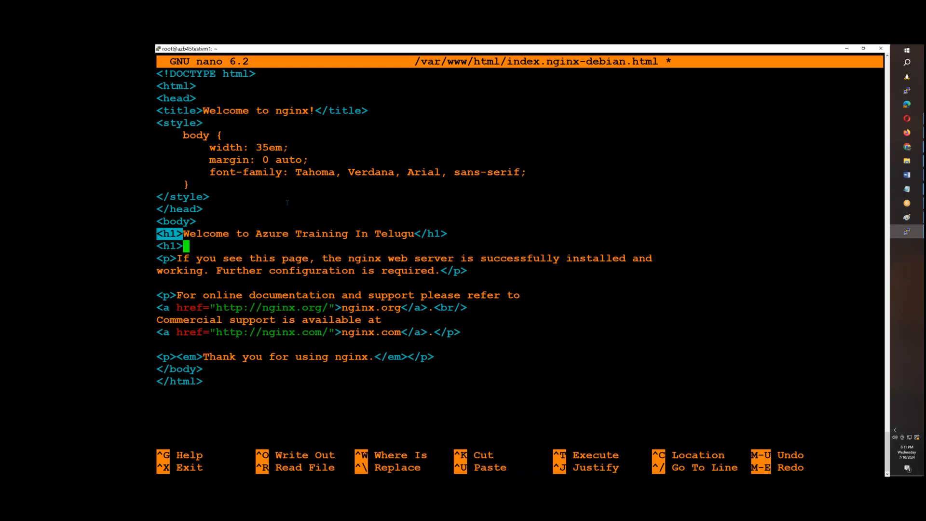
pyautogui.write('Batch 45')
pyautogui.moveTo(417, 234); pyautogui.dragTo(445, 234)
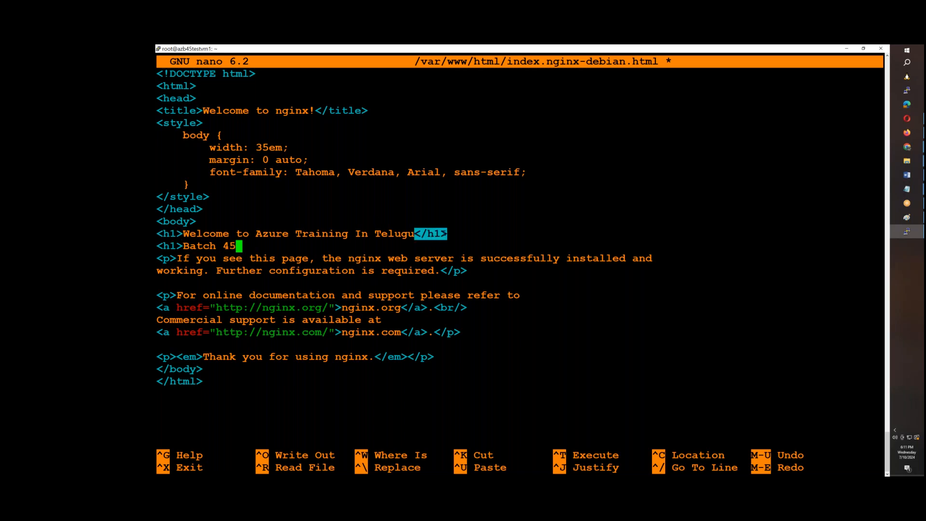
pyautogui.rightClick(445, 233)
# Save the edited HTML file, exit nano and reload the 20.42.110.65 page in the browser
pyautogui.hotkey('ctrl', 'o')
pyautogui.press('Return')
pyautogui.hotkey('ctrl', 'x')
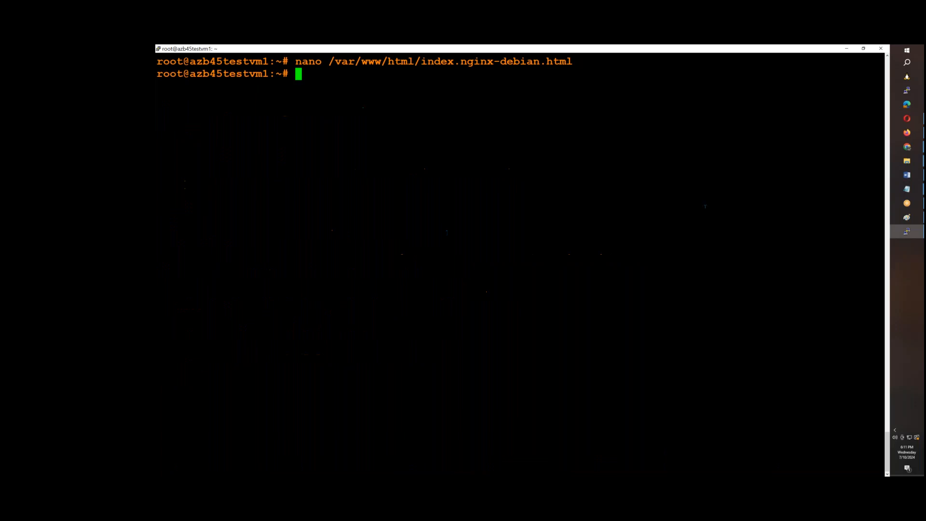
pyautogui.click(907, 132)
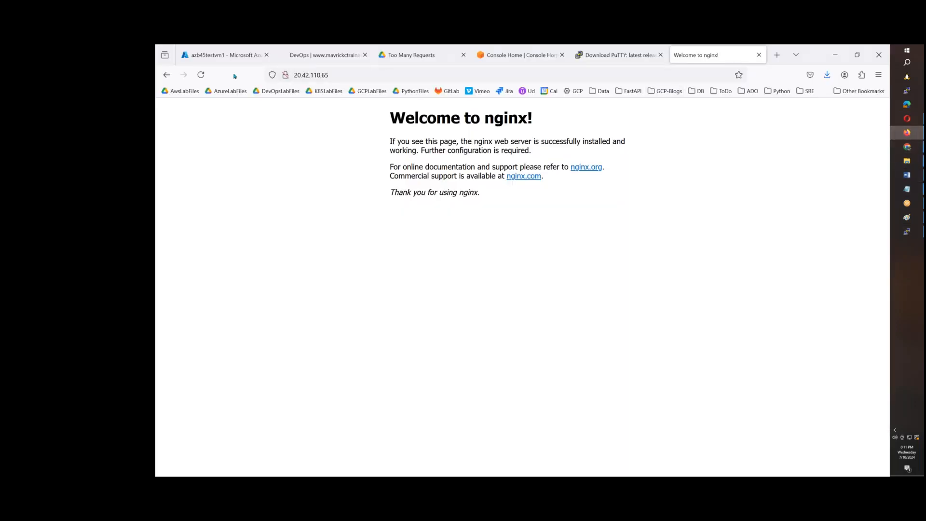
pyautogui.click(200, 75)
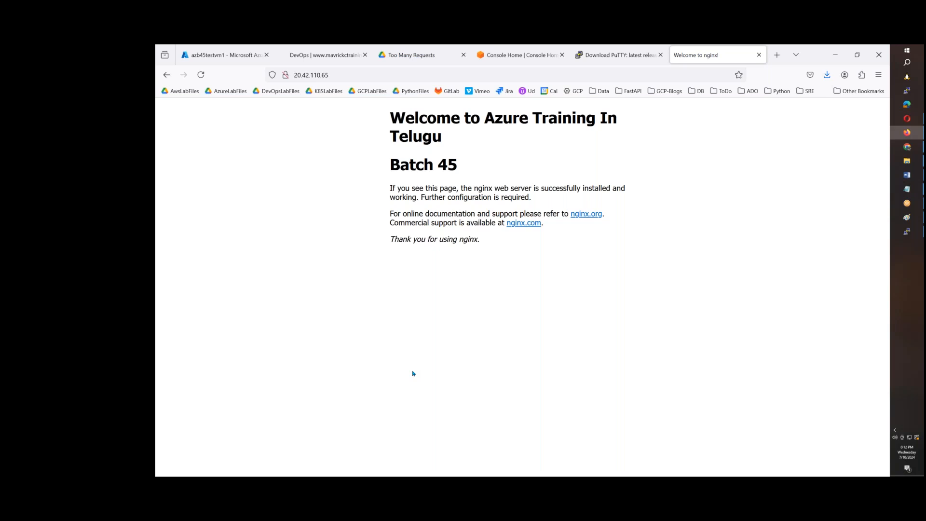
# Return to the PuTTY terminal and clear its screen
pyautogui.click(907, 231)
pyautogui.hotkey('ctrl', 'l')
pyautogui.press('Return')
pyautogui.press('Return')
pyautogui.press('Return')
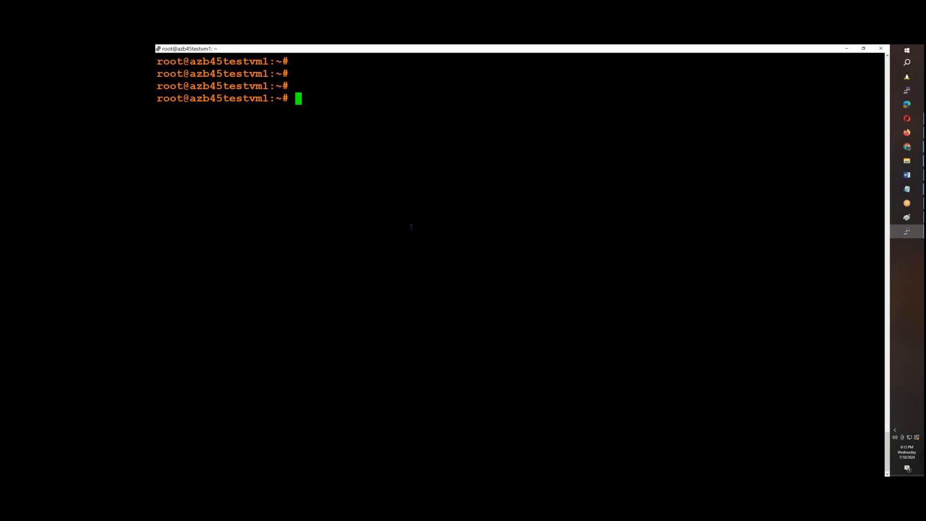
# Go back to the Azure portal in the browser and open azb45testvm1's overview
pyautogui.click(906, 132)
pyautogui.click(207, 56)
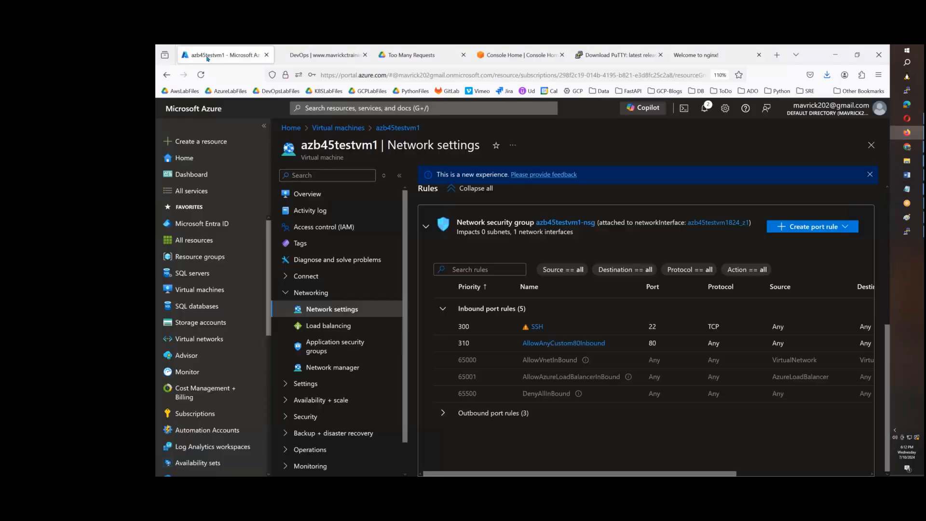
pyautogui.click(307, 193)
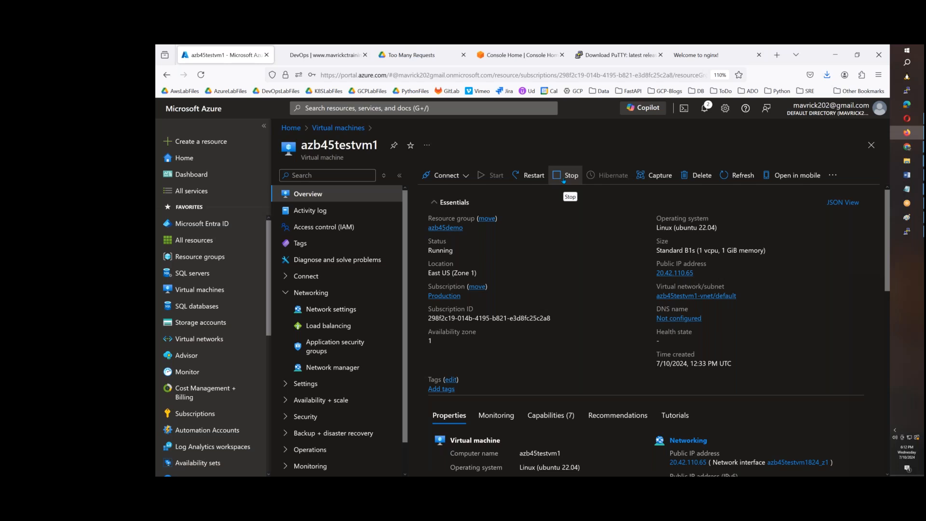
pyautogui.click(706, 179)
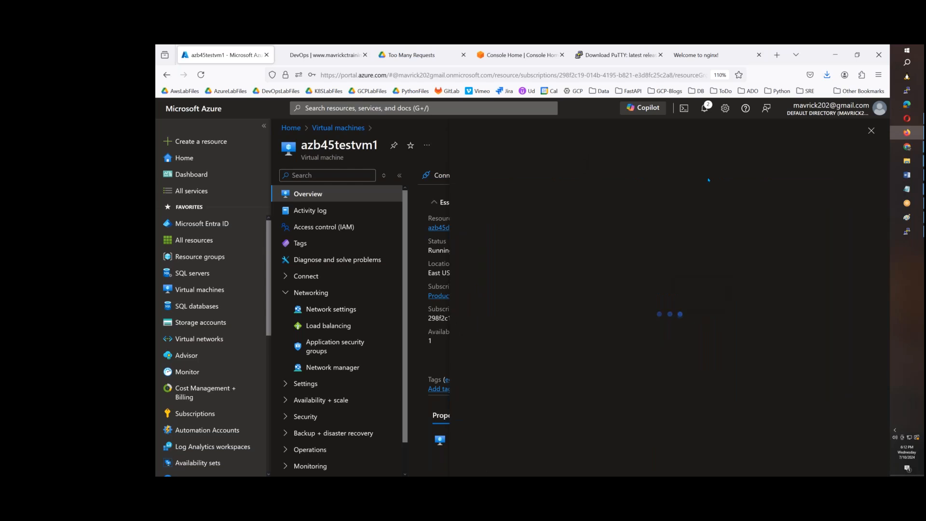
pyautogui.click(465, 439)
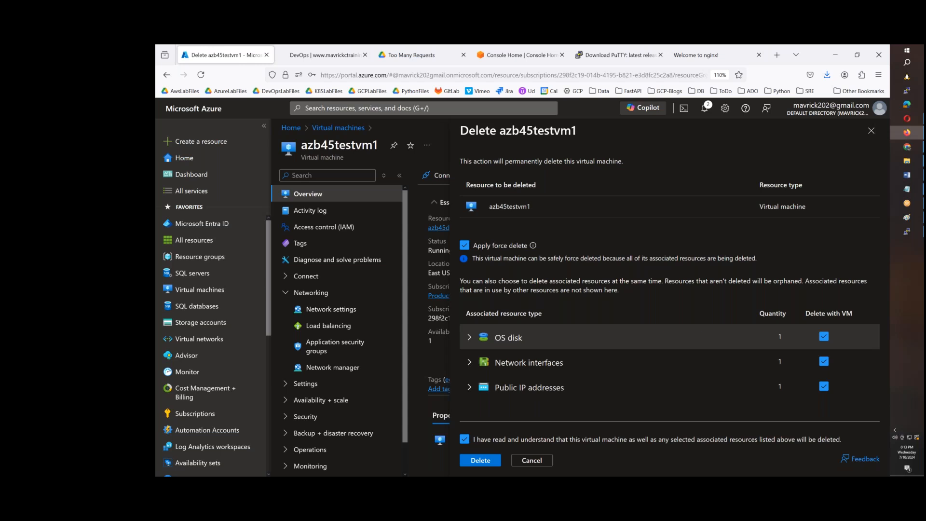
pyautogui.click(527, 460)
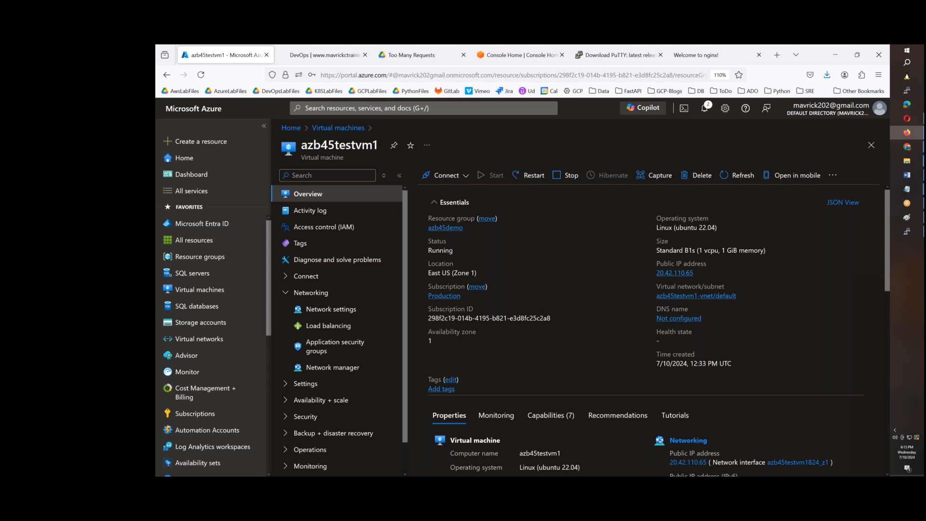
# Switch to the PuTTY terminal and install python3-pip with apt, accepting the installation
pyautogui.scroll(-5, 705, 335)
pyautogui.click(907, 232)
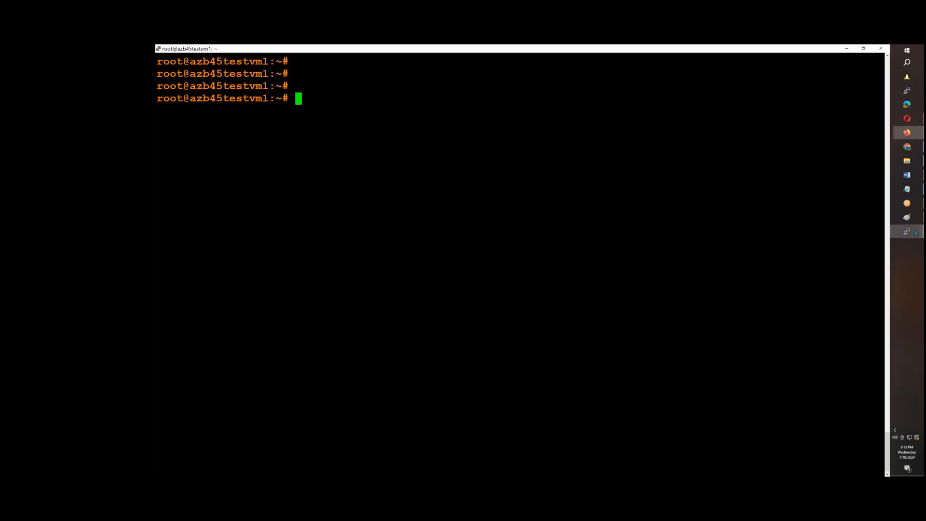
pyautogui.write('a')
pyautogui.press('BackSpace')
pyautogui.write('apt install')
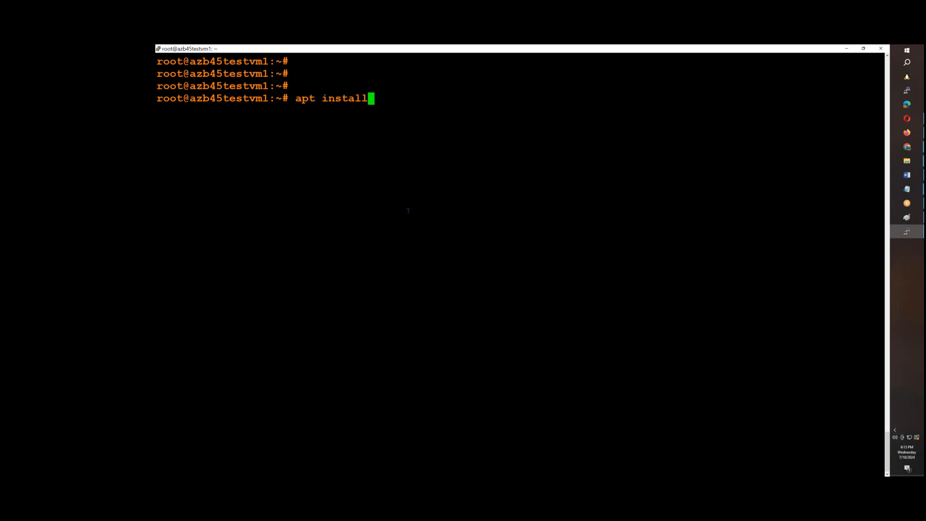
pyautogui.write(' python3-pip')
pyautogui.press('Return')
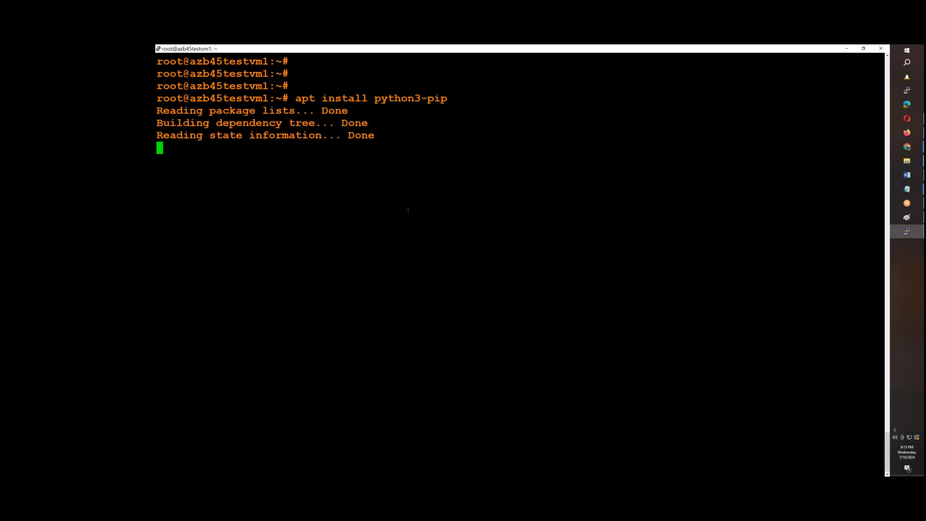
pyautogui.write('Y')
pyautogui.press('Return')
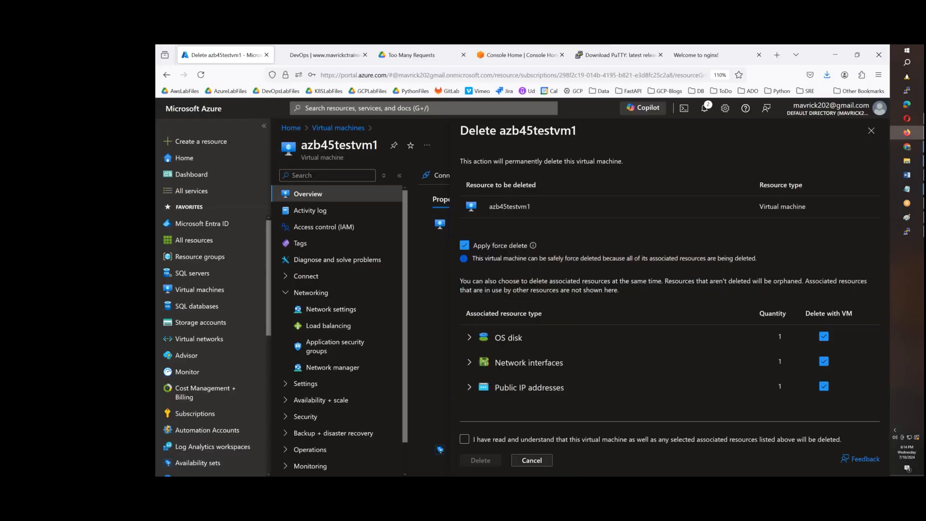
# Return to the Azure portal and open the azb45demo resource group from the VM's overview
pyautogui.click(531, 460)
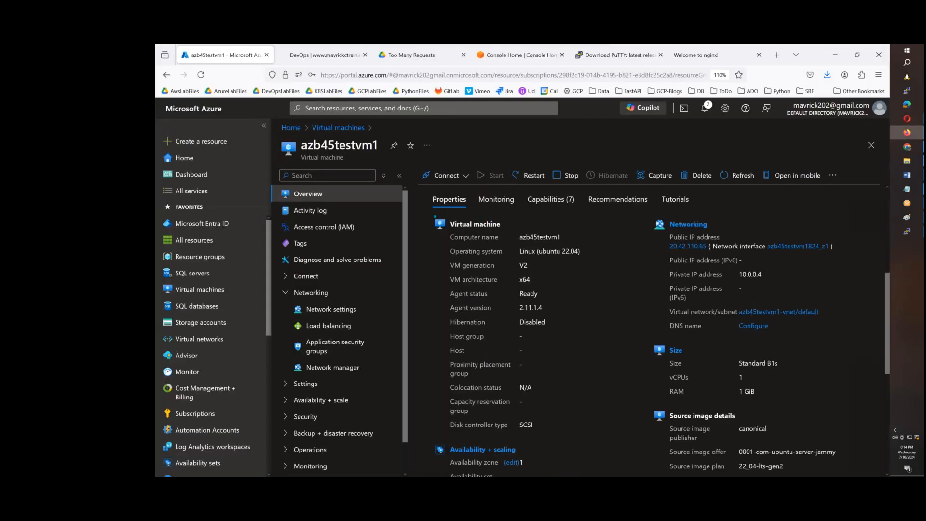
pyautogui.scroll(5, 481, 250)
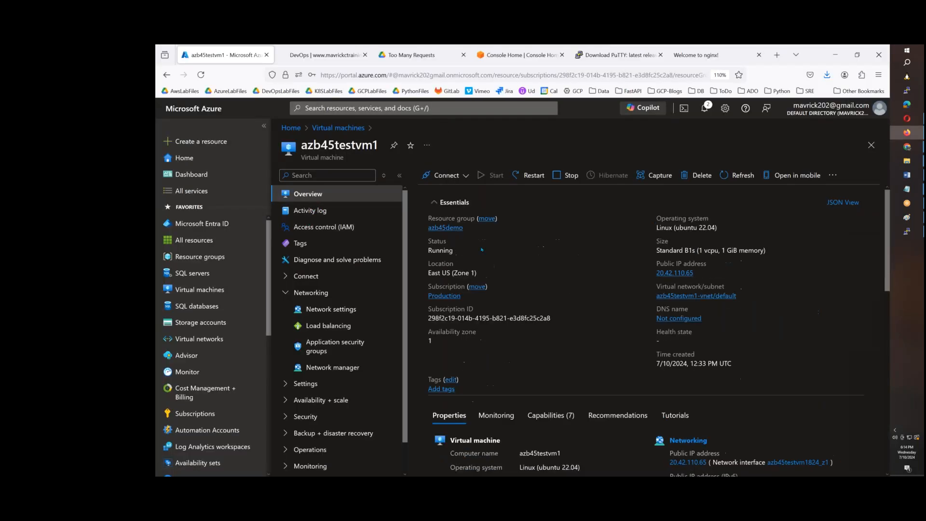
pyautogui.click(445, 227)
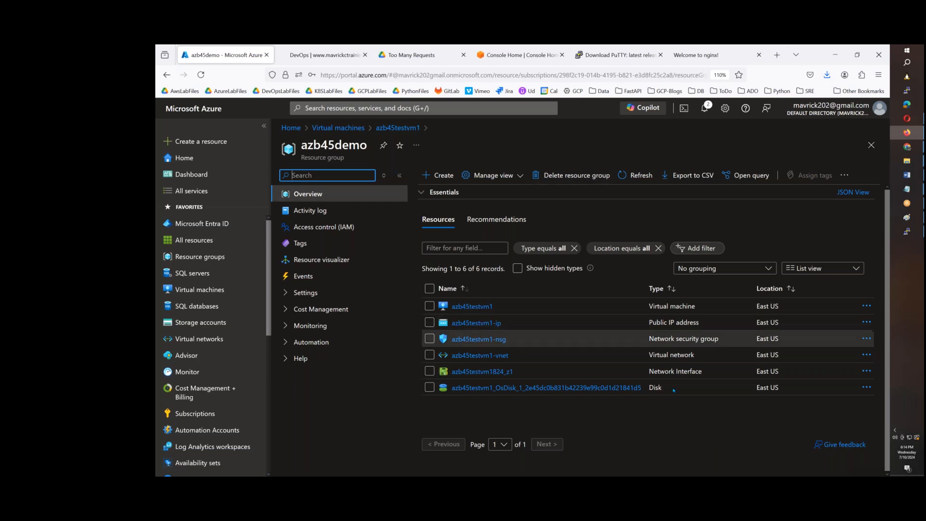
# Delete the azb45demo resource group, entering its copied name to confirm the deletion
pyautogui.click(586, 182)
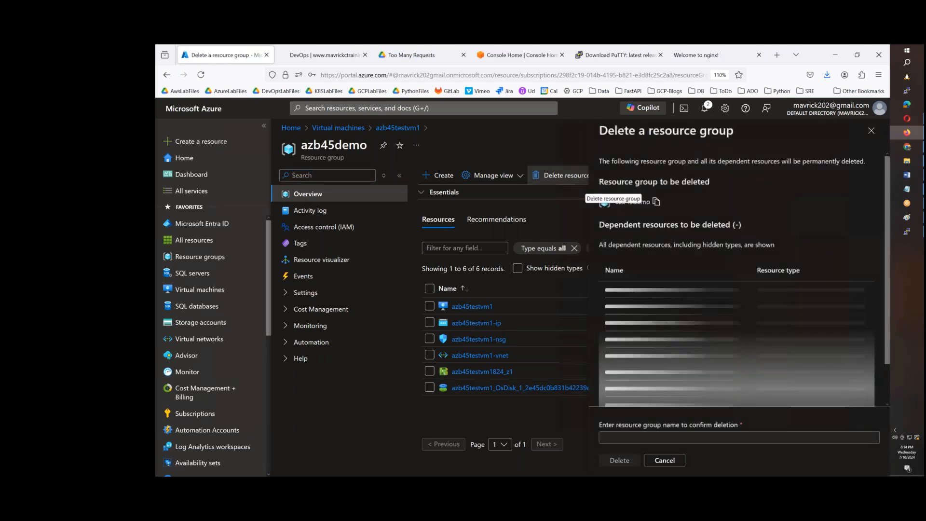
pyautogui.click(656, 202)
pyautogui.click(604, 408)
pyautogui.click(676, 438)
pyautogui.hotkey('ctrl', 'v')
pyautogui.click(619, 460)
pyautogui.click(728, 345)
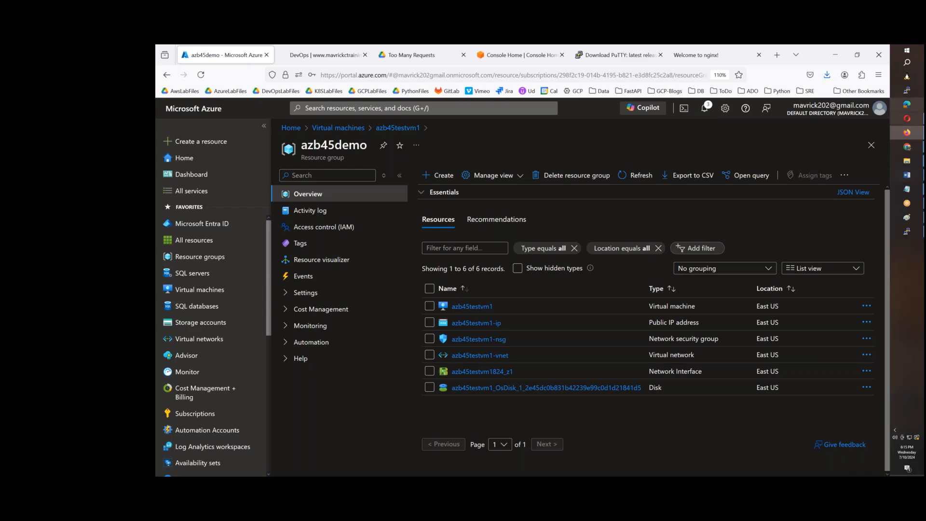
# Switch to Agenda.txt in Notepad and add the item "7. IaaS vs PaaS vs SaaS." below item 6
pyautogui.moveTo(906, 188)
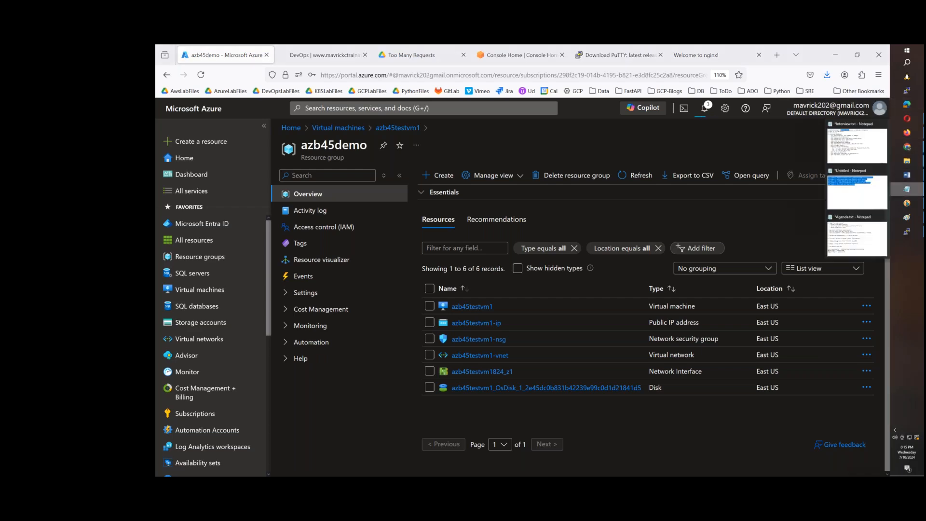
pyautogui.click(857, 235)
pyautogui.scroll(-2, 286, 271)
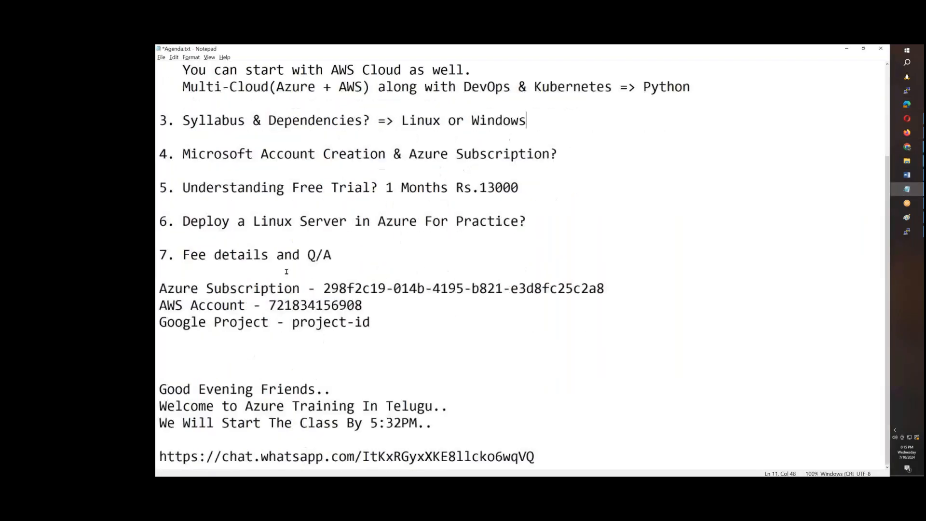
pyautogui.click(558, 227)
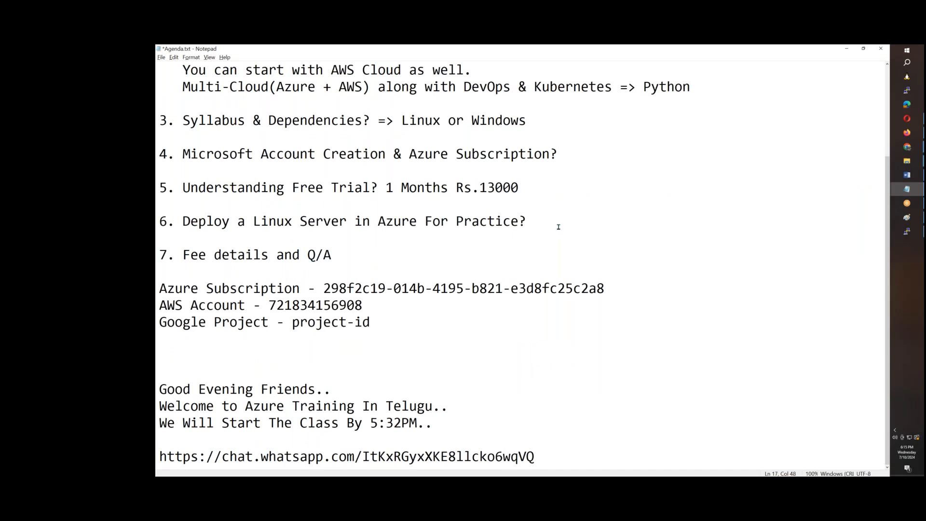
pyautogui.press('Return')
pyautogui.press('Return')
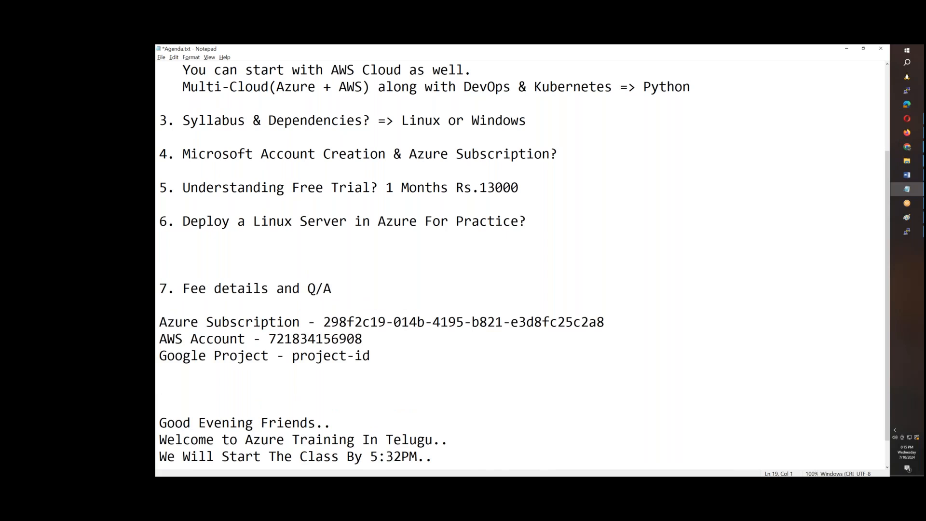
pyautogui.write('7. IaaS vs Paa')
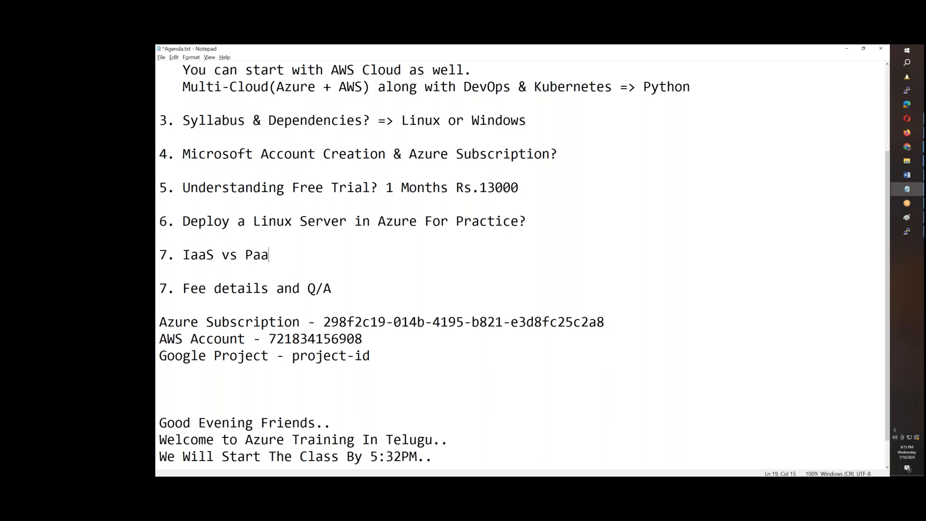
pyautogui.write('S vs SaaS.')
# Renumber the "Fee details and Q/A" agenda item as 8
pyautogui.click(165, 289)
pyautogui.press('BackSpace')
pyautogui.write('8')
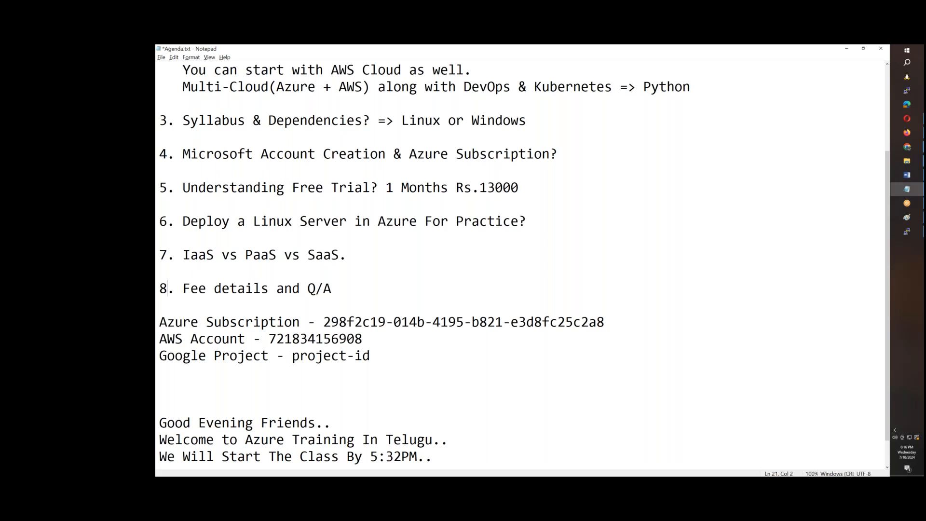
# Split agenda item 7 into separate aligned lines for IaaS, PaaS and SaaS, removing both "vs" words
pyautogui.click(244, 257)
pyautogui.press('BackSpace')
pyautogui.press('BackSpace')
pyautogui.press('BackSpace')
pyautogui.press('BackSpace')
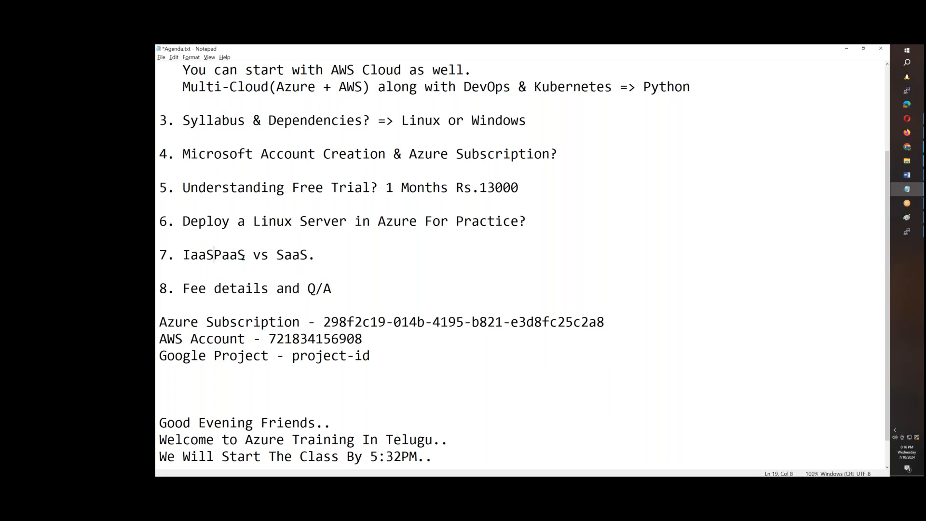
pyautogui.press('Return')
pyautogui.click(245, 271)
pyautogui.press('BackSpace')
pyautogui.press('BackSpace')
pyautogui.press('BackSpace')
pyautogui.press('BackSpace')
pyautogui.press('Return')
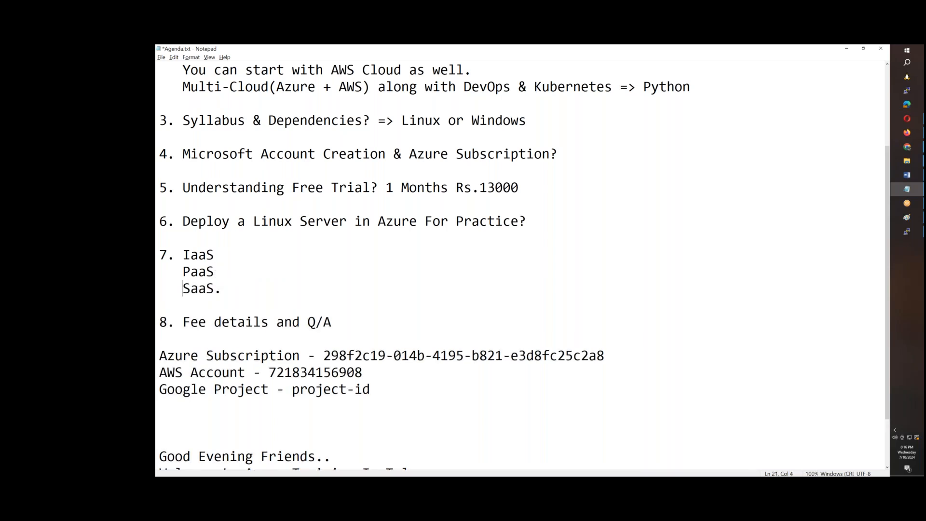
# Add the description "=> Vendor is responsble for Infra Only. MySQL DB." after IaaS in item 7
pyautogui.click(245, 255)
pyautogui.write('=>')
pyautogui.write('Vendot is')
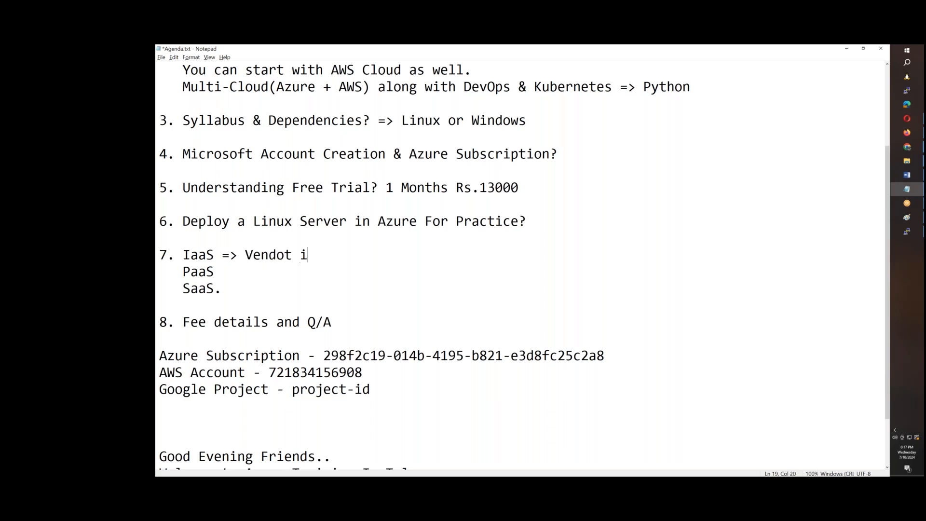
pyautogui.press('BackSpace')
pyautogui.press('BackSpace')
pyautogui.press('BackSpace')
pyautogui.press('BackSpace')
pyautogui.write('r is respo')
pyautogui.write('nsb')
pyautogui.write(';e f')
pyautogui.press('BackSpace')
pyautogui.press('BackSpace')
pyautogui.press('BackSpace')
pyautogui.press('BackSpace')
pyautogui.write('le for Infra Only.')
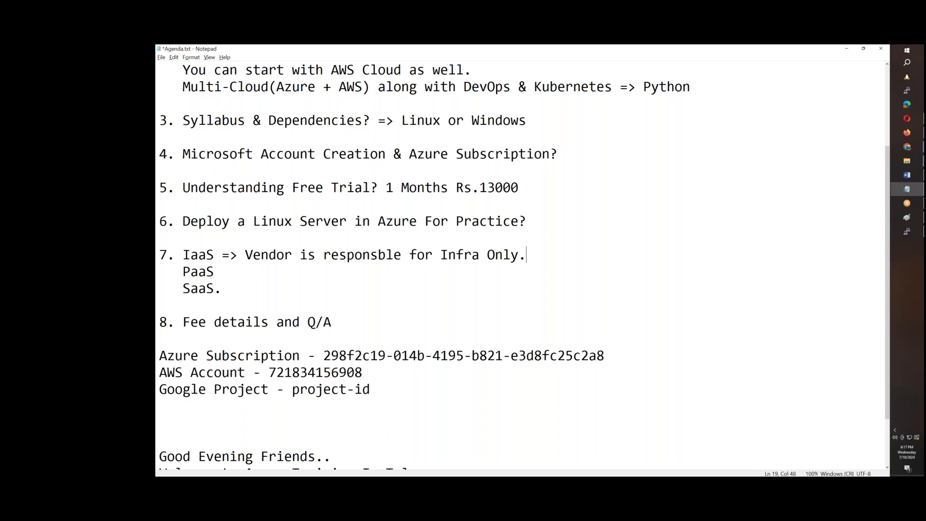
pyautogui.write('MySQL DB.')
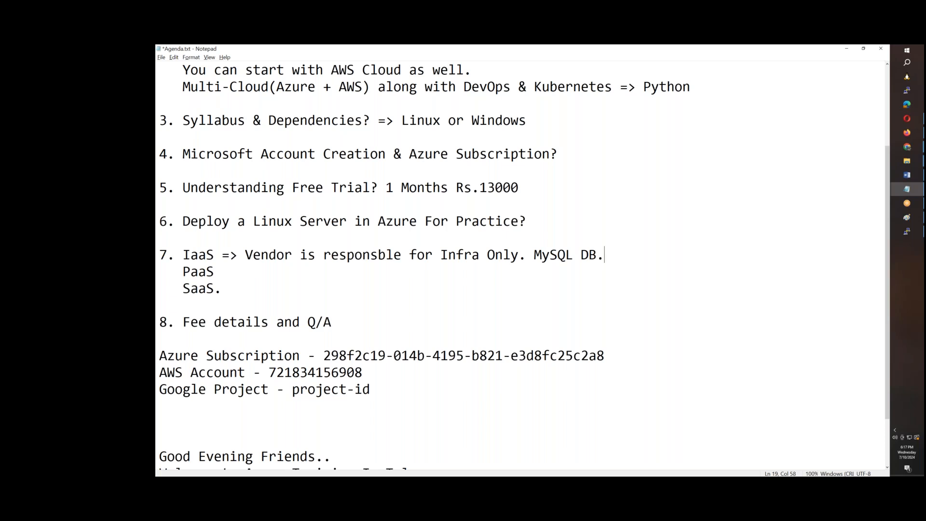
# Add the description "=> Vendor is resonsible for Infra and application. -" after PaaS
pyautogui.click(246, 273)
pyautogui.write('=>')
pyautogui.write('Vendot is n')
pyautogui.press('BackSpace')
pyautogui.press('BackSpace')
pyautogui.press('BackSpace')
pyautogui.press('BackSpace')
pyautogui.press('BackSpace')
pyautogui.press('BackSpace')
pyautogui.write('r is resp')
pyautogui.press('BackSpace')
pyautogui.write('onsi')
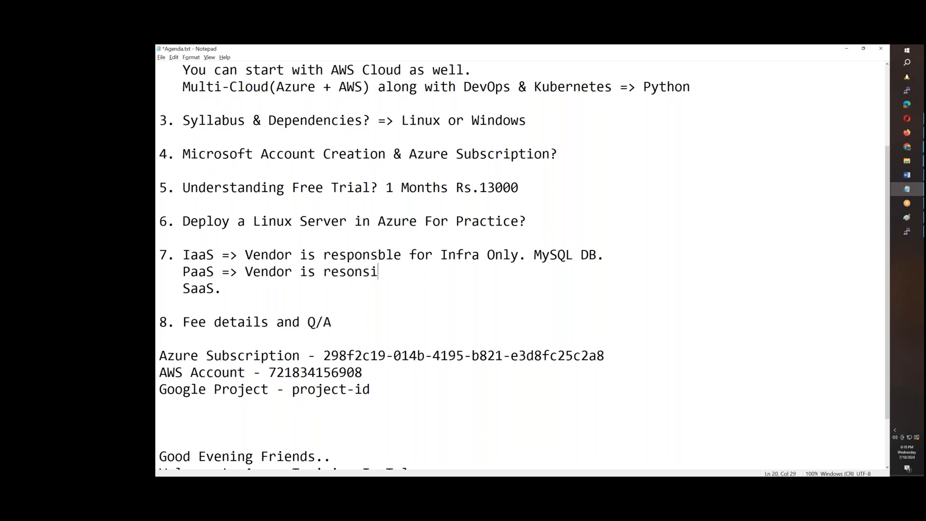
pyautogui.write('ble for Infra nad')
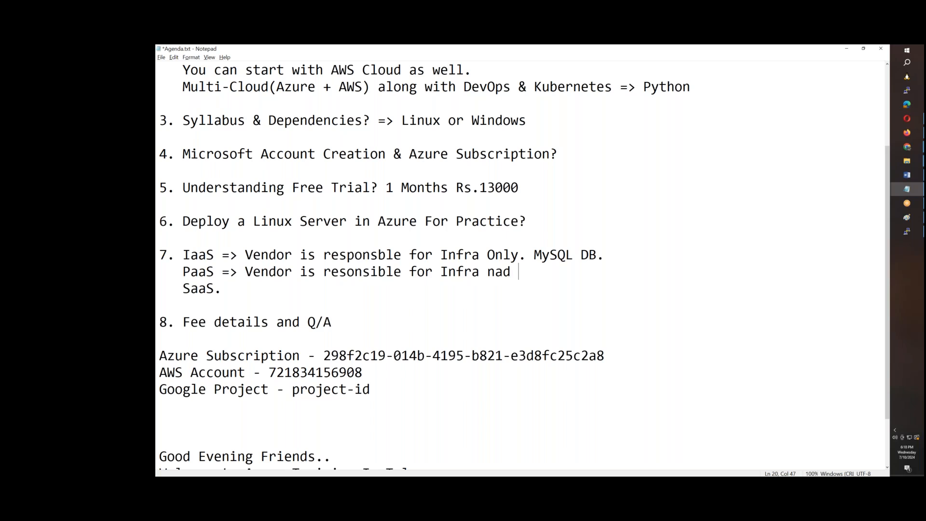
pyautogui.press('BackSpace')
pyautogui.press('BackSpace')
pyautogui.press('BackSpace')
pyautogui.write('and application.')
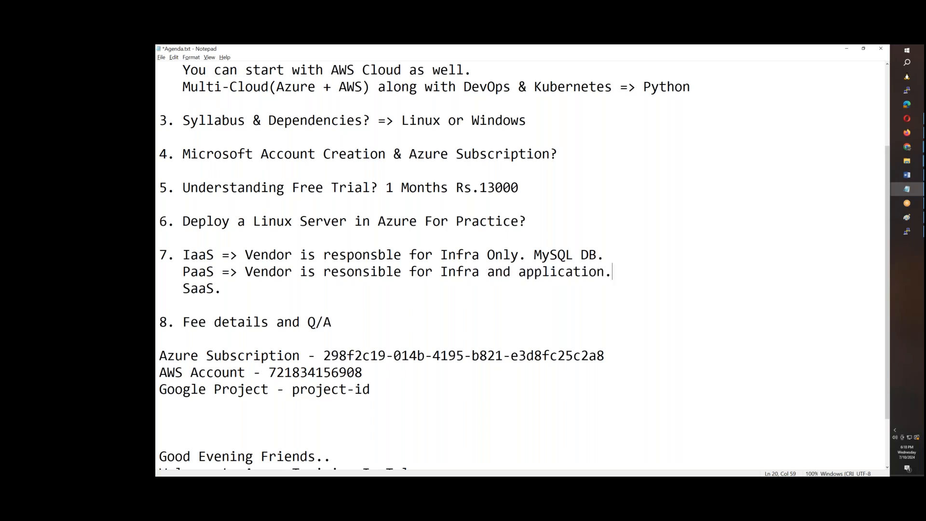
pyautogui.write(' - Azure')
# Append the examples "Azure SQL or Azure AppService" to the end of the PaaS description
pyautogui.press('BackSpace')
pyautogui.press('BackSpace')
pyautogui.write('ure ')
pyautogui.write('A')
pyautogui.press('BackSpace')
pyautogui.write('SQL or A')
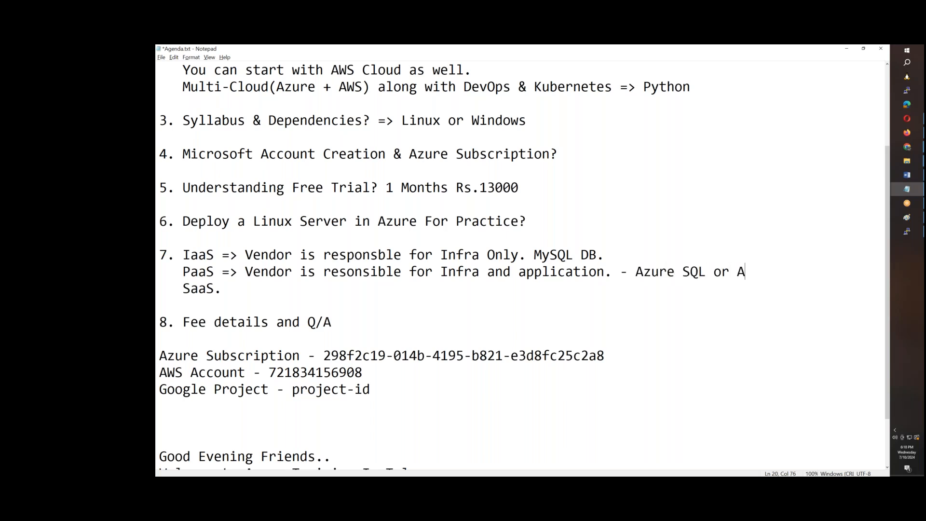
pyautogui.write('zure AppService')
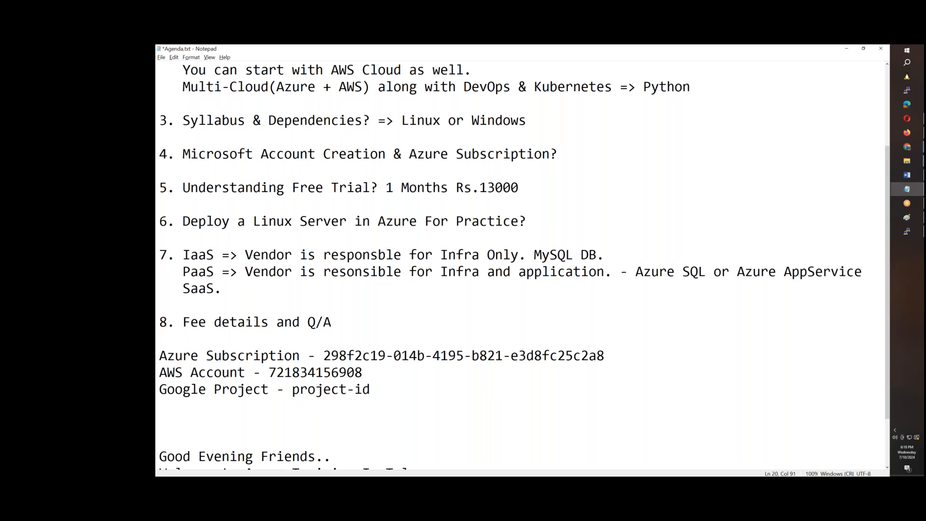
# Replace the period after SaaS with the description "=> Vendor will whole application."
pyautogui.click(272, 296)
pyautogui.press('BackSpace')
pyautogui.write('=>')
pyautogui.write('Vendot wi')
pyautogui.press('BackSpace')
pyautogui.press('BackSpace')
pyautogui.press('BackSpace')
pyautogui.press('BackSpace')
pyautogui.write('r wi')
pyautogui.press('BackSpace')
pyautogui.write('ill ')
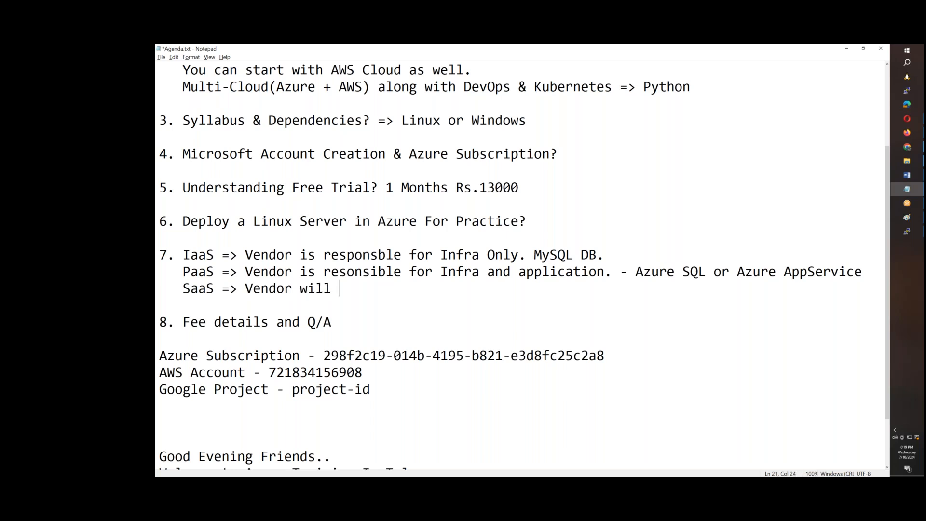
pyautogui.write('whole appli')
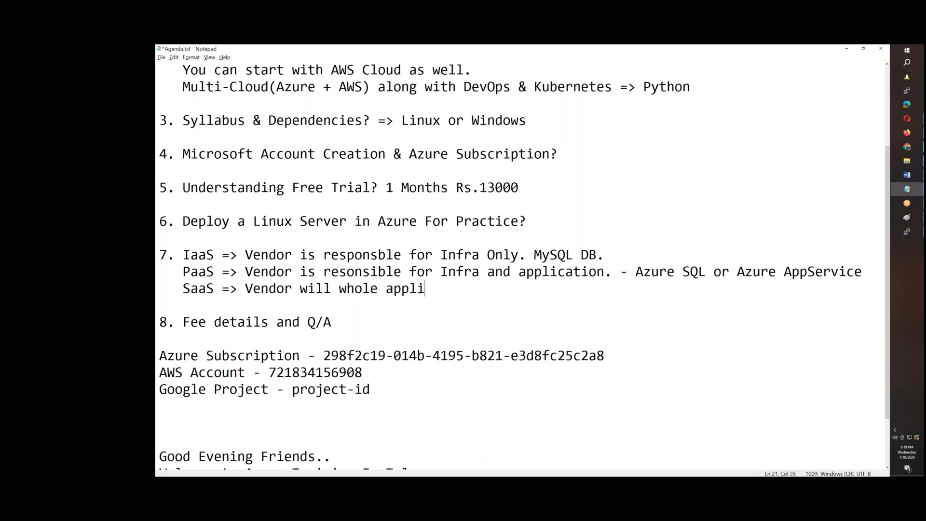
pyautogui.write('cation/')
pyautogui.press('BackSpace')
pyautogui.write('.')
pyautogui.click(771, 55)
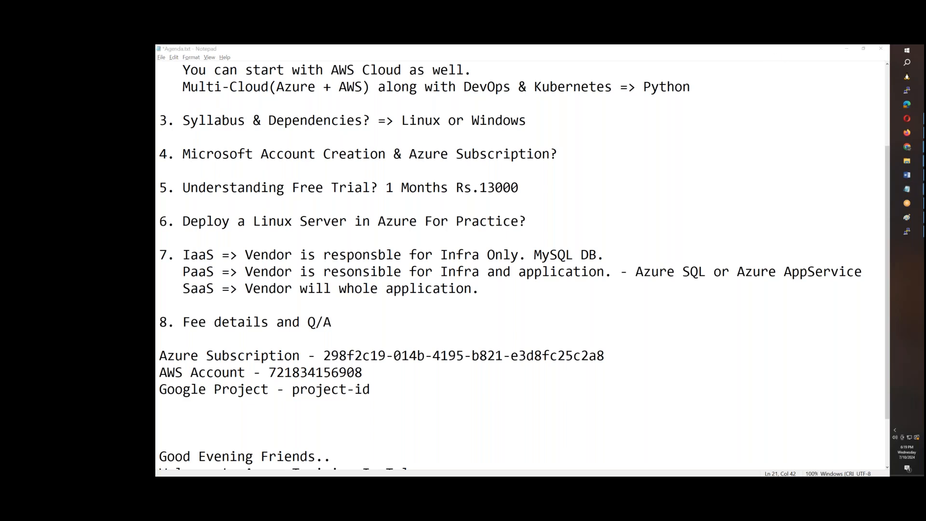